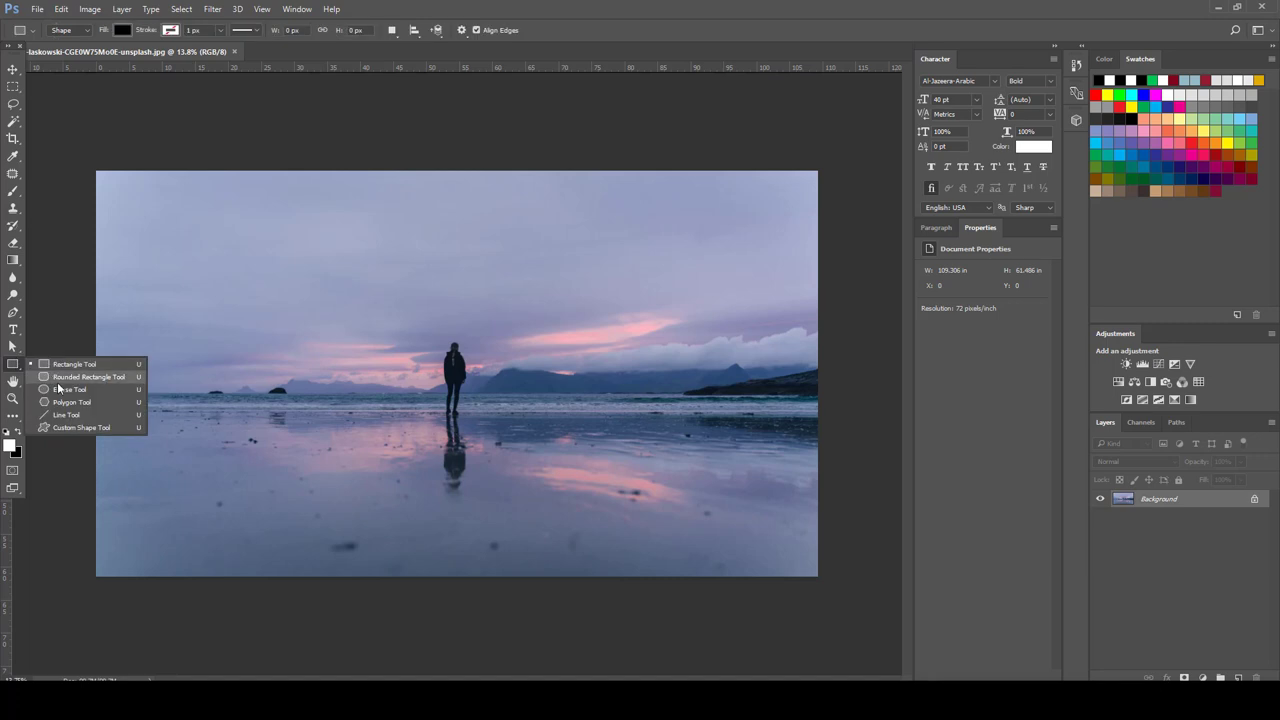
Step: Draw a black circle with the Ellipse tool, then center it over the standing figure and scale it to about 2056 px wide
{"action": "left_click", "coordinate": [62, 389]}
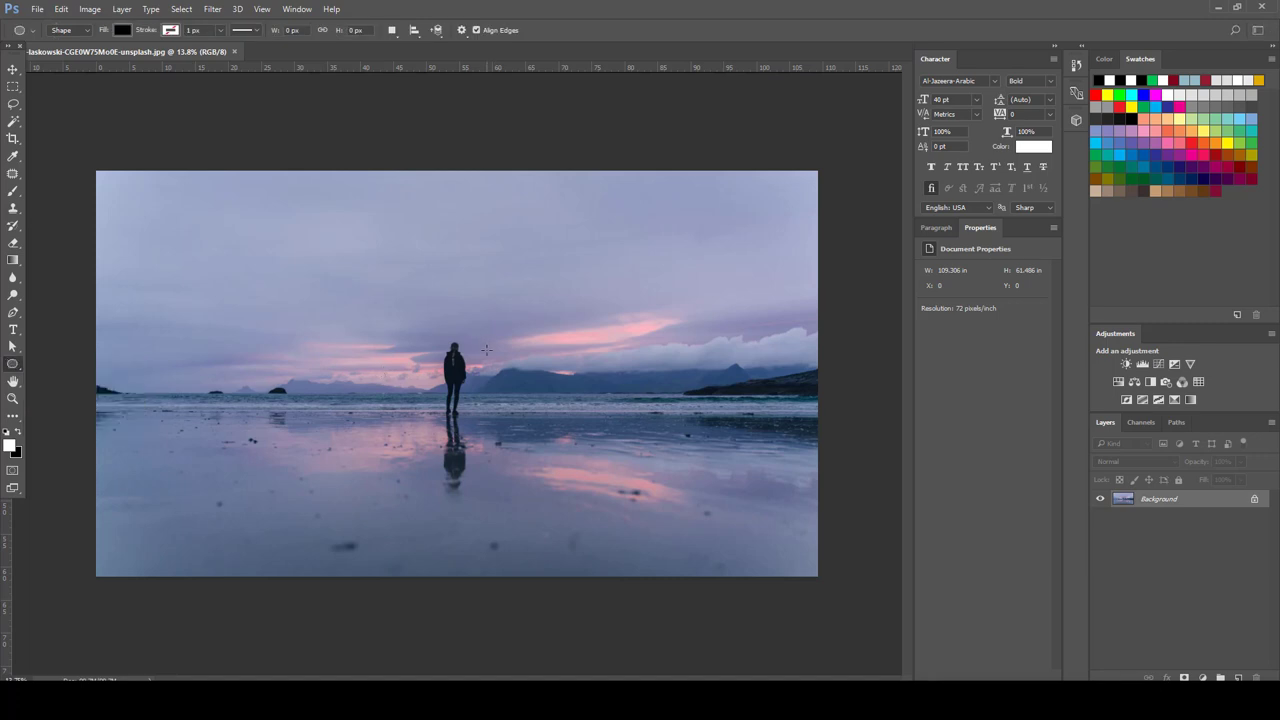
{"action": "left_click_drag", "start_coordinate": [473, 359], "coordinate": [404, 432]}
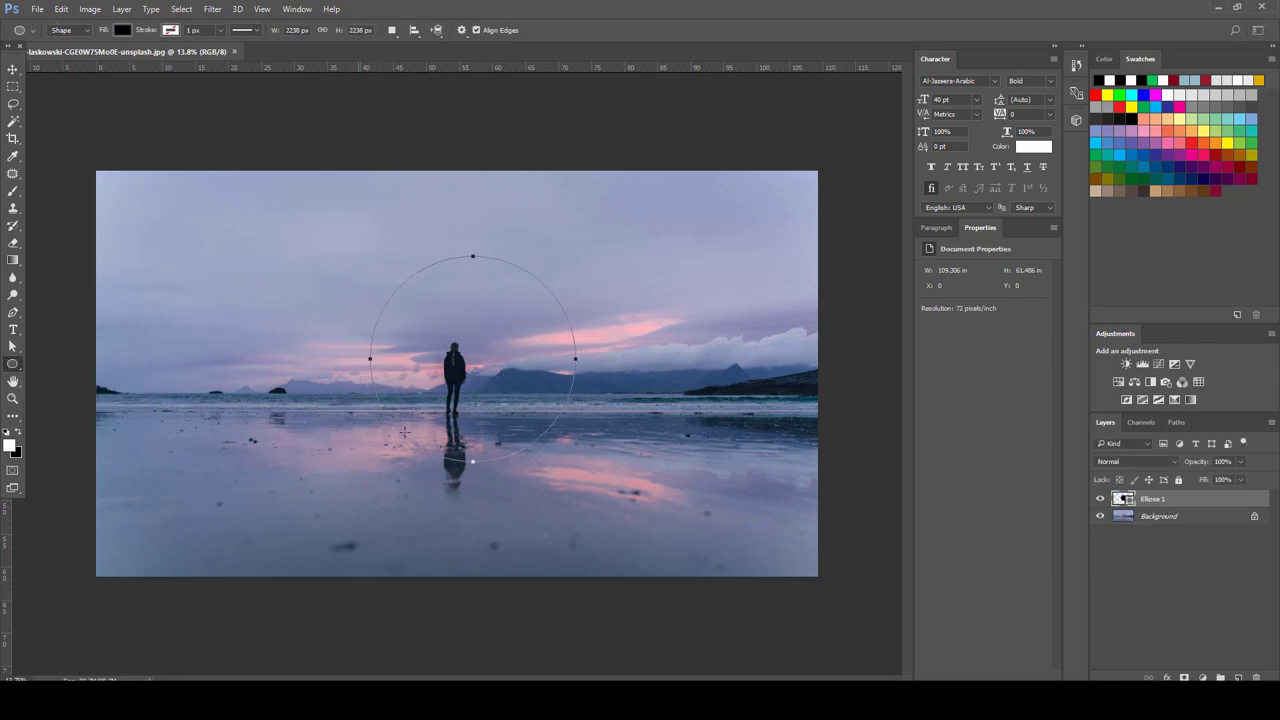
{"action": "key", "text": "v"}
{"action": "left_click_drag", "start_coordinate": [501, 391], "coordinate": [485, 425]}
{"action": "left_click_drag", "start_coordinate": [555, 289], "coordinate": [549, 297]}
{"action": "key", "text": "Return"}
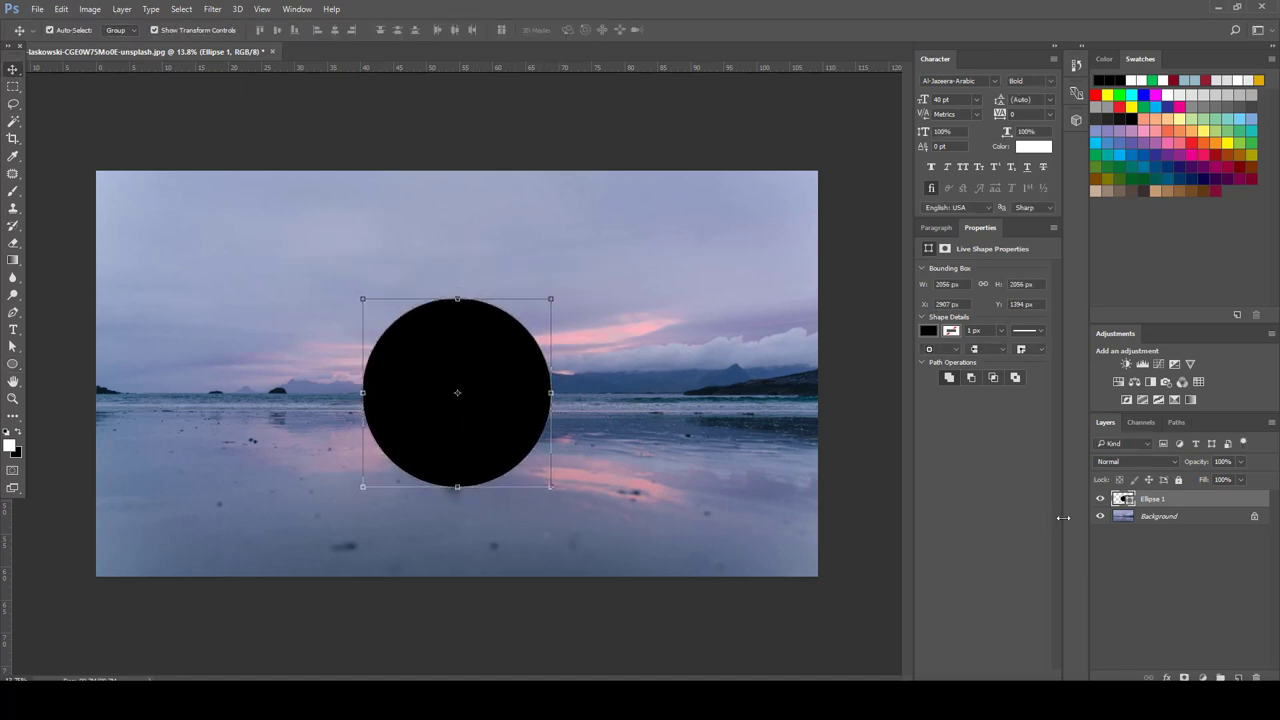
Step: Duplicate the Background layer and place the copy above the circle layer
{"action": "left_click", "coordinate": [1162, 516]}
{"action": "left_click_drag", "start_coordinate": [1193, 520], "coordinate": [1238, 677]}
{"action": "left_click_drag", "start_coordinate": [1180, 516], "coordinate": [1174, 494]}
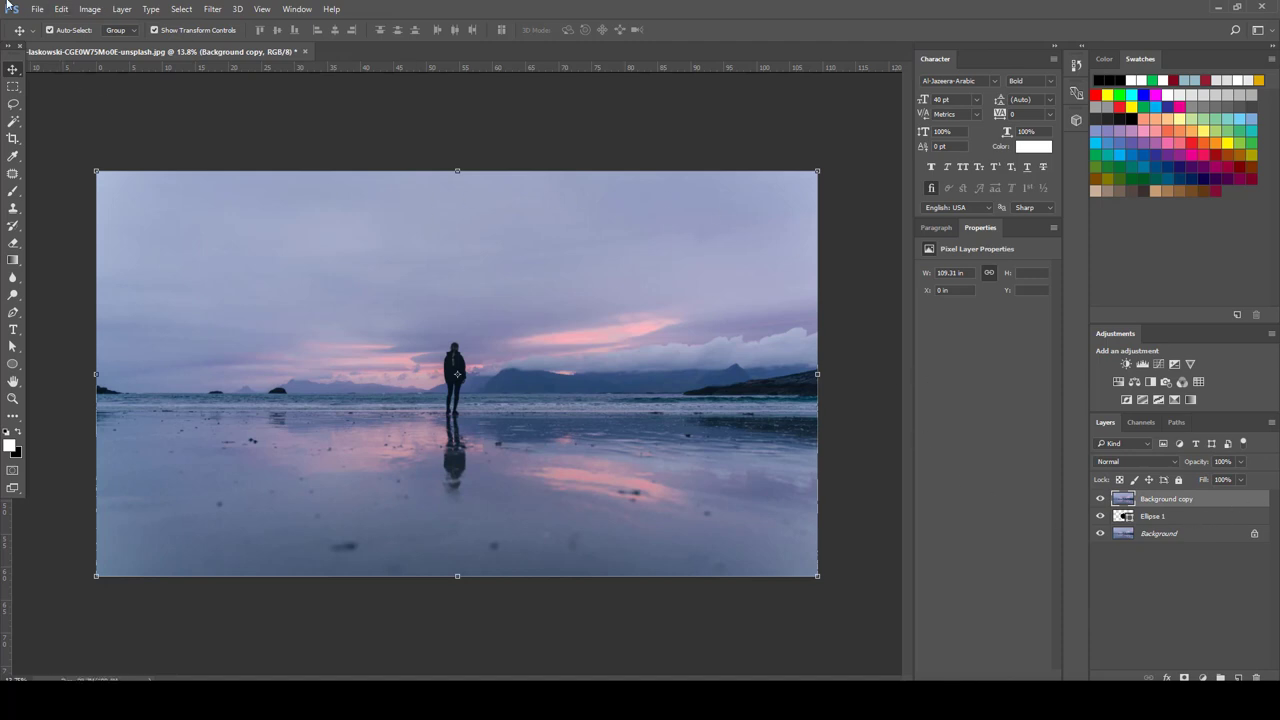
Step: Apply the Spherize distortion to the background copy with an amount of 100% in Normal mode
{"action": "left_click", "coordinate": [212, 9]}
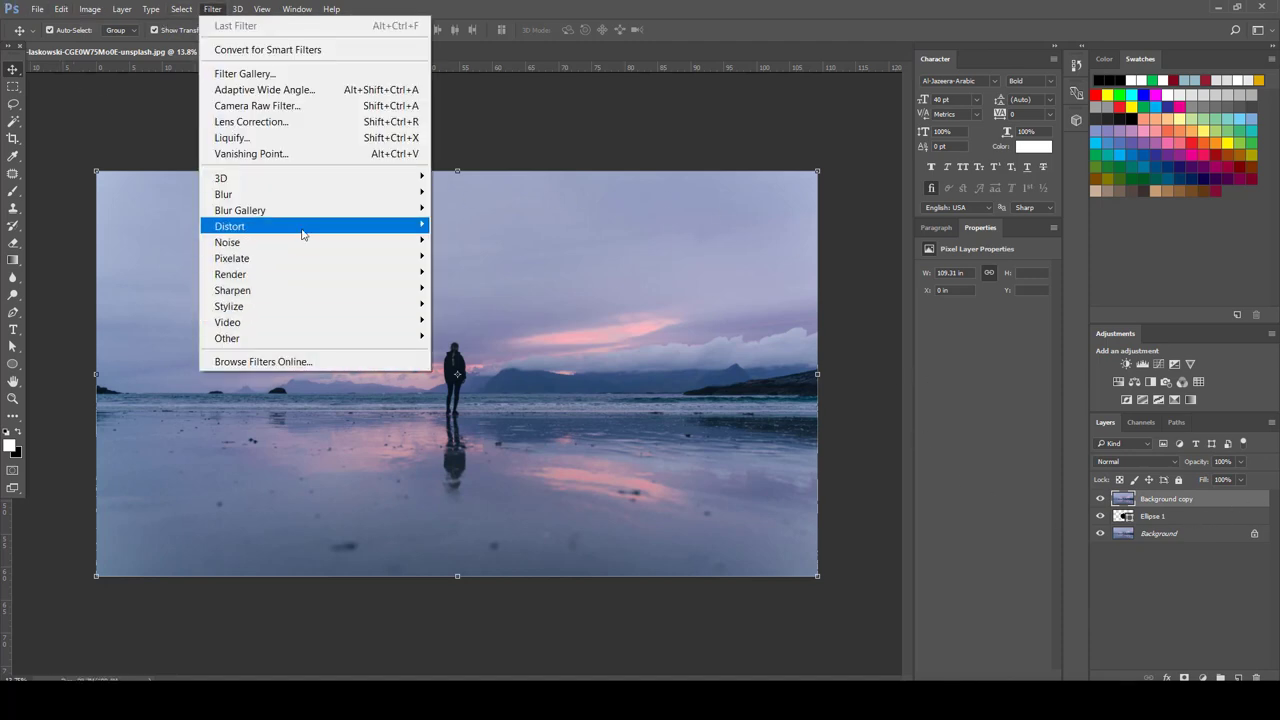
{"action": "mouse_move", "coordinate": [304, 229]}
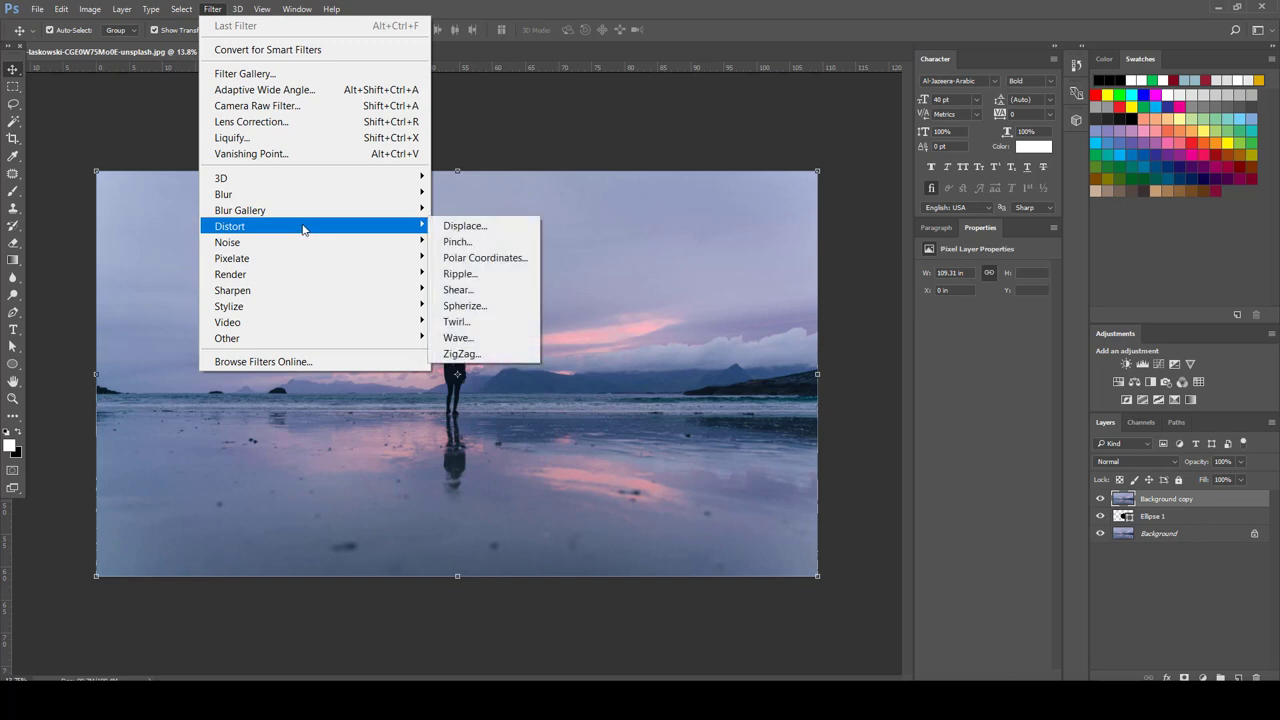
{"action": "left_click", "coordinate": [500, 311]}
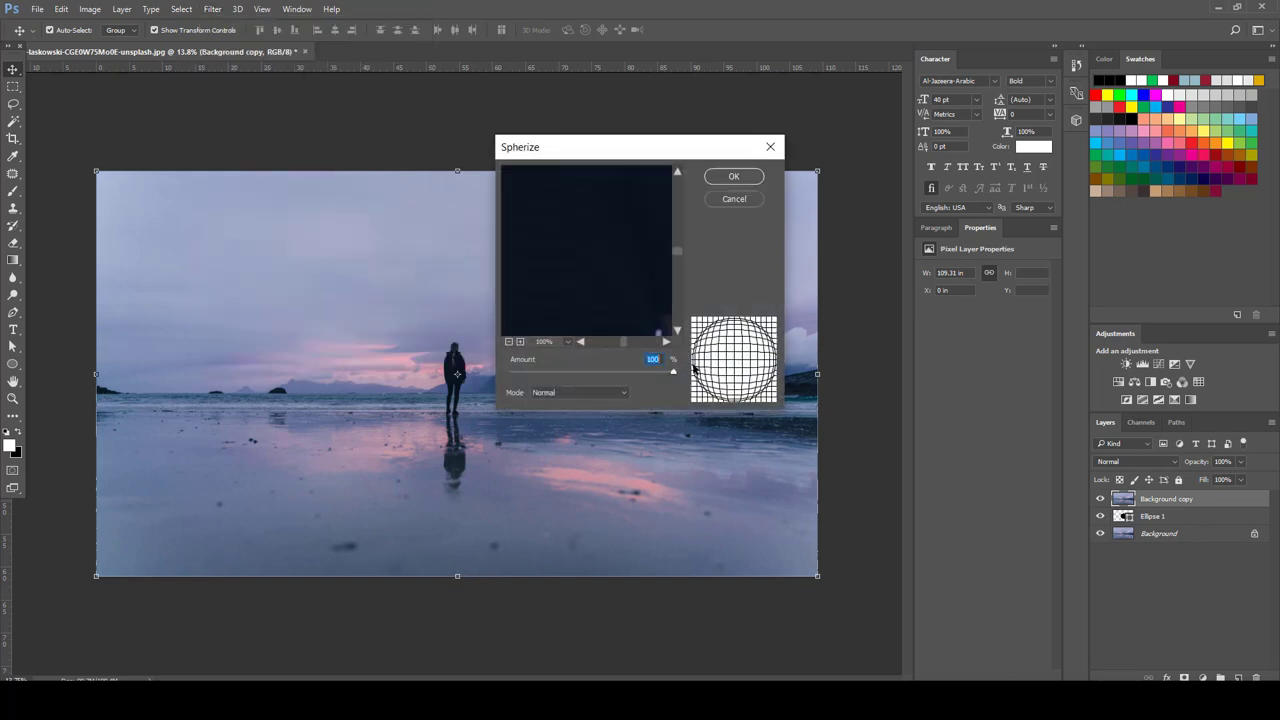
{"action": "left_click", "coordinate": [732, 180]}
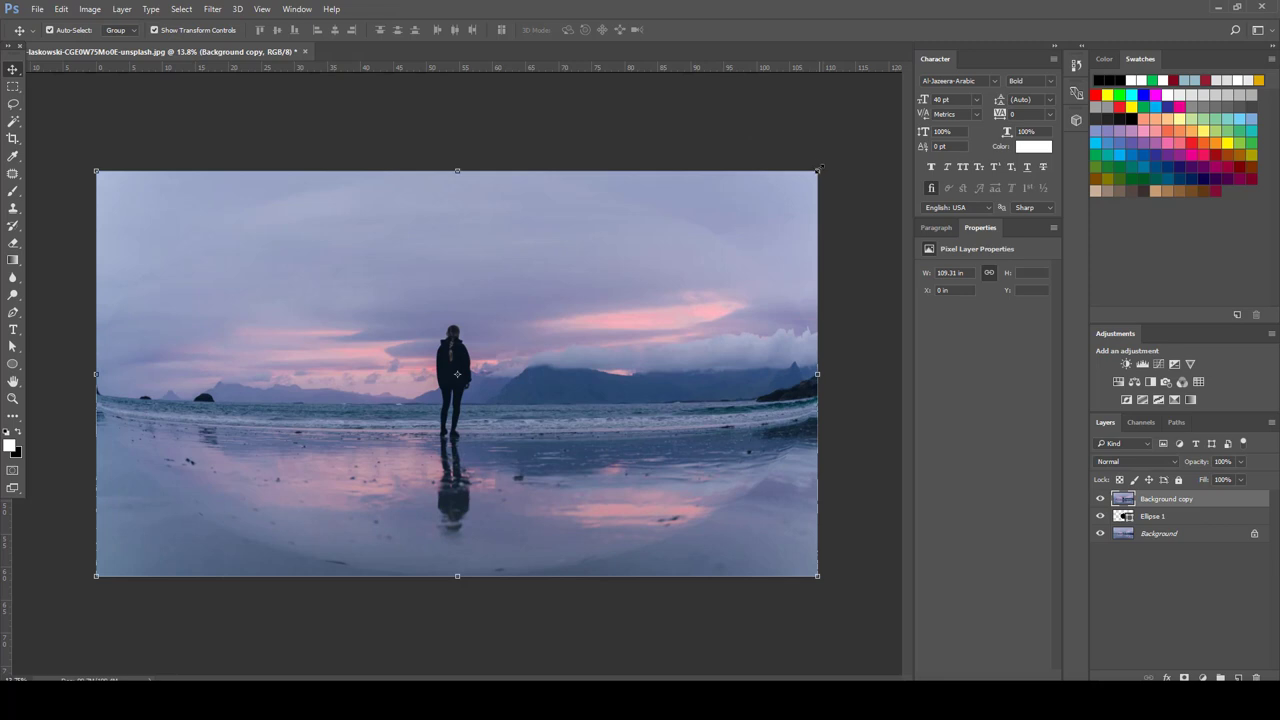
Step: Scale the spherized background copy to about 65% around its center and clip it to the circle layer
{"action": "left_click_drag", "start_coordinate": [818, 170], "coordinate": [692, 241]}
{"action": "left_click", "coordinate": [588, 29]}
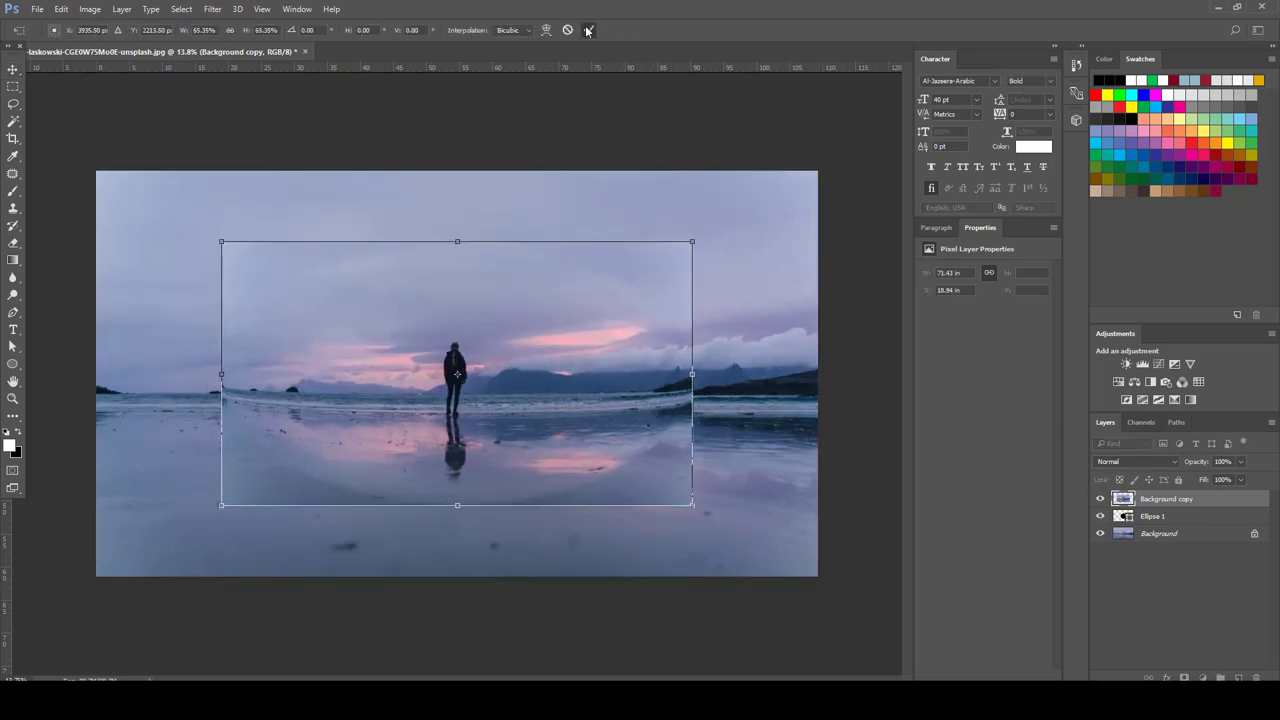
{"action": "right_click", "coordinate": [1187, 505]}
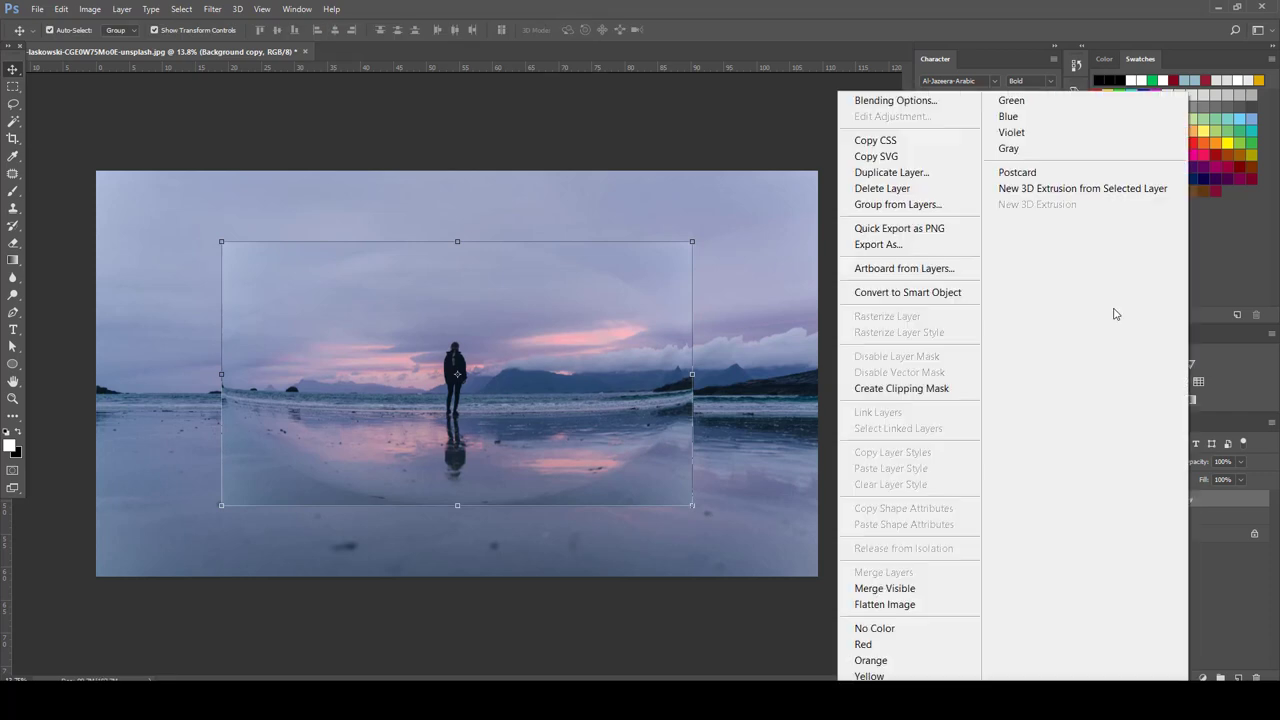
{"action": "left_click", "coordinate": [930, 389]}
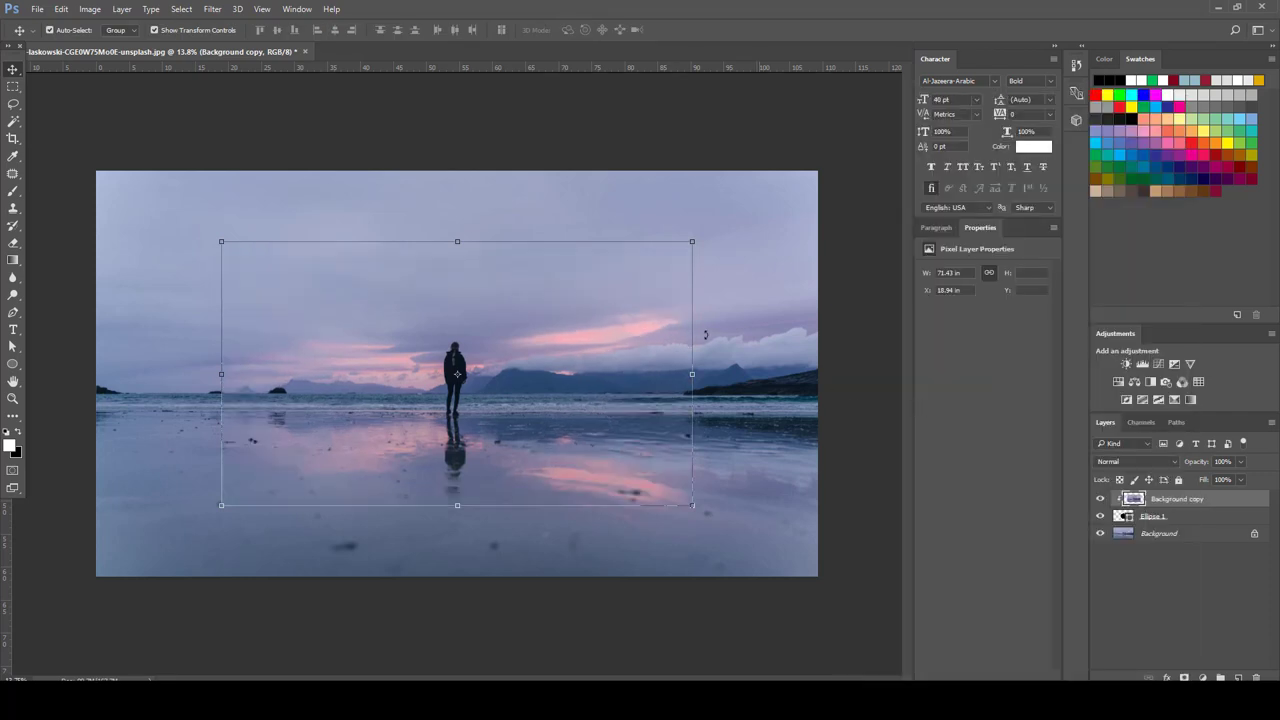
Step: Squeeze the clipped background copy so its edges match the circle's bounds on all sides
{"action": "left_click_drag", "start_coordinate": [695, 242], "coordinate": [553, 299]}
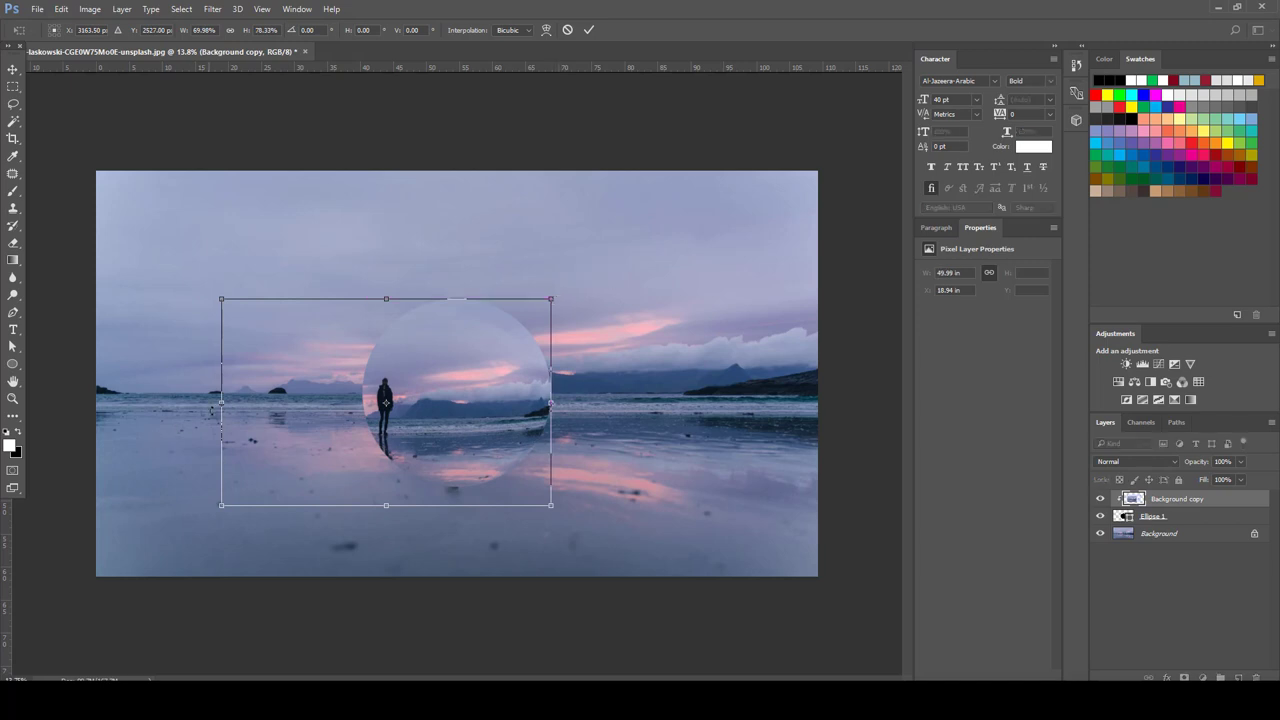
{"action": "left_click_drag", "start_coordinate": [221, 403], "coordinate": [362, 403]}
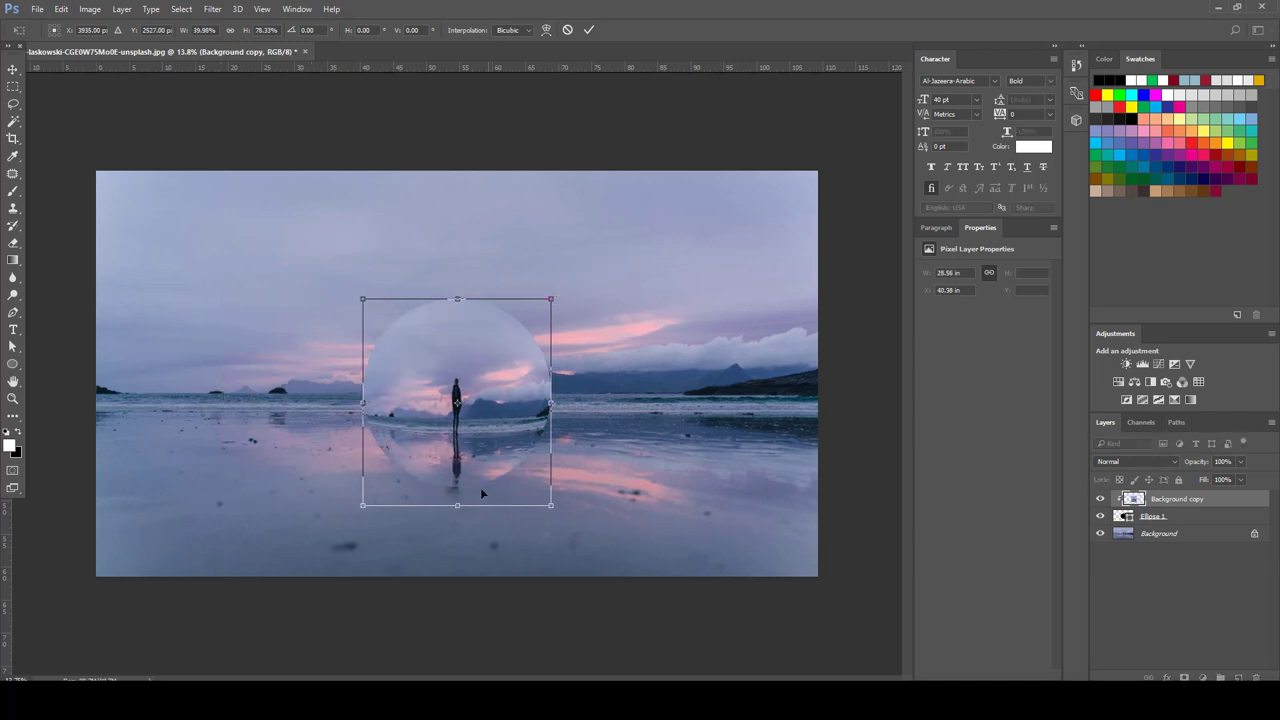
{"action": "mouse_move", "coordinate": [457, 505]}
{"action": "left_mouse_down"}
{"action": "mouse_move", "coordinate": [457, 470]}
{"action": "mouse_move", "coordinate": [457, 487]}
{"action": "left_mouse_up"}
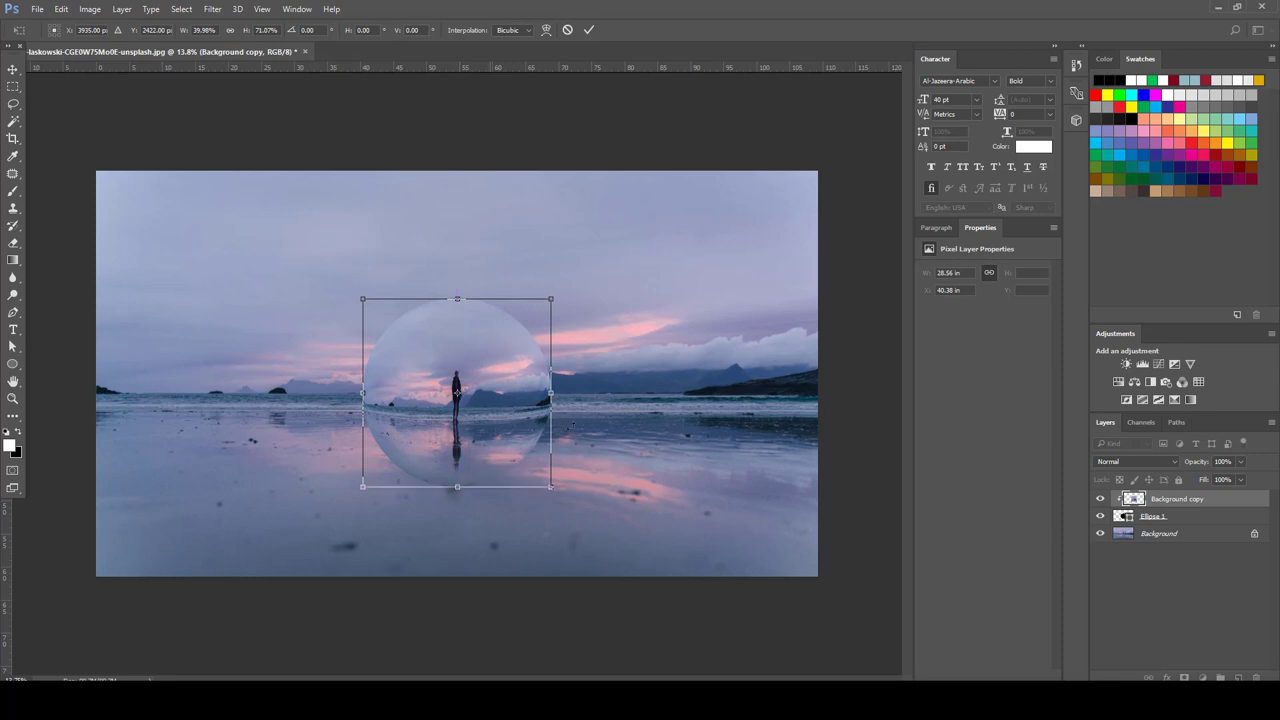
{"action": "left_click", "coordinate": [588, 29]}
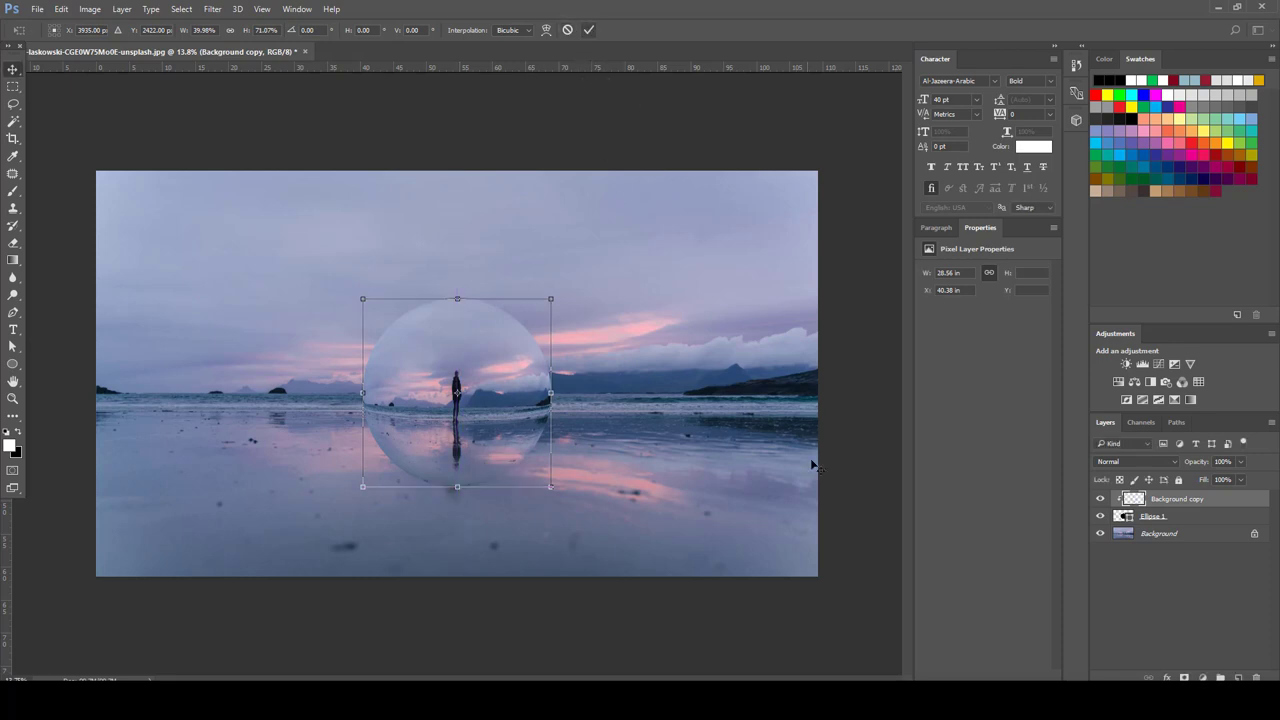
Step: Add an Inner Shadow to the circle layer with white (ffffff) as its color and Normal as its blend mode
{"action": "left_click", "coordinate": [1242, 518]}
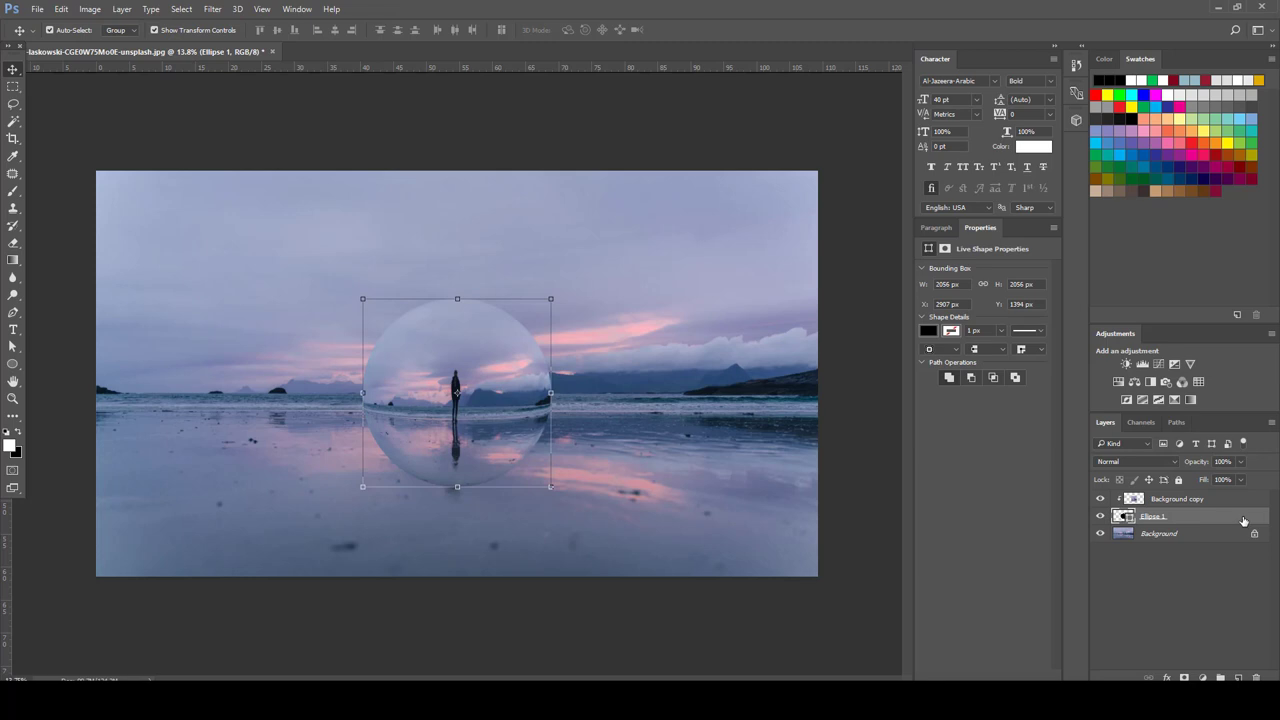
{"action": "double_click", "coordinate": [1240, 520]}
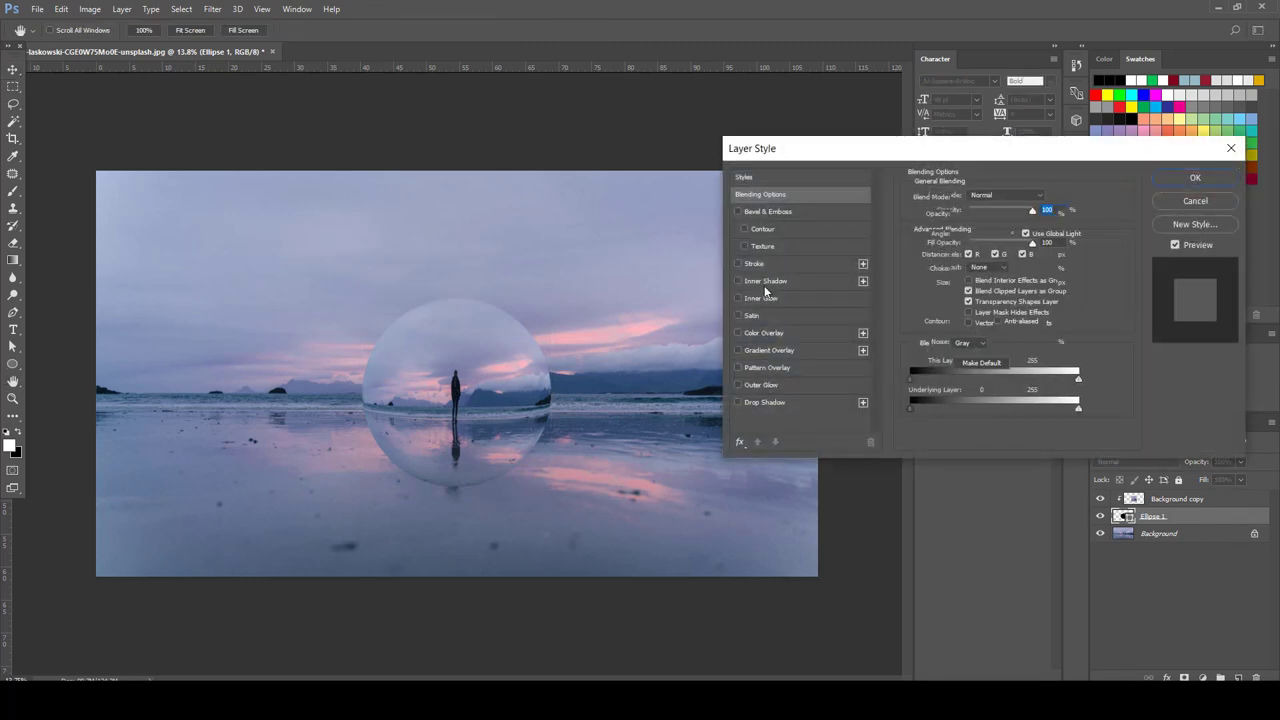
{"action": "left_click", "coordinate": [765, 281]}
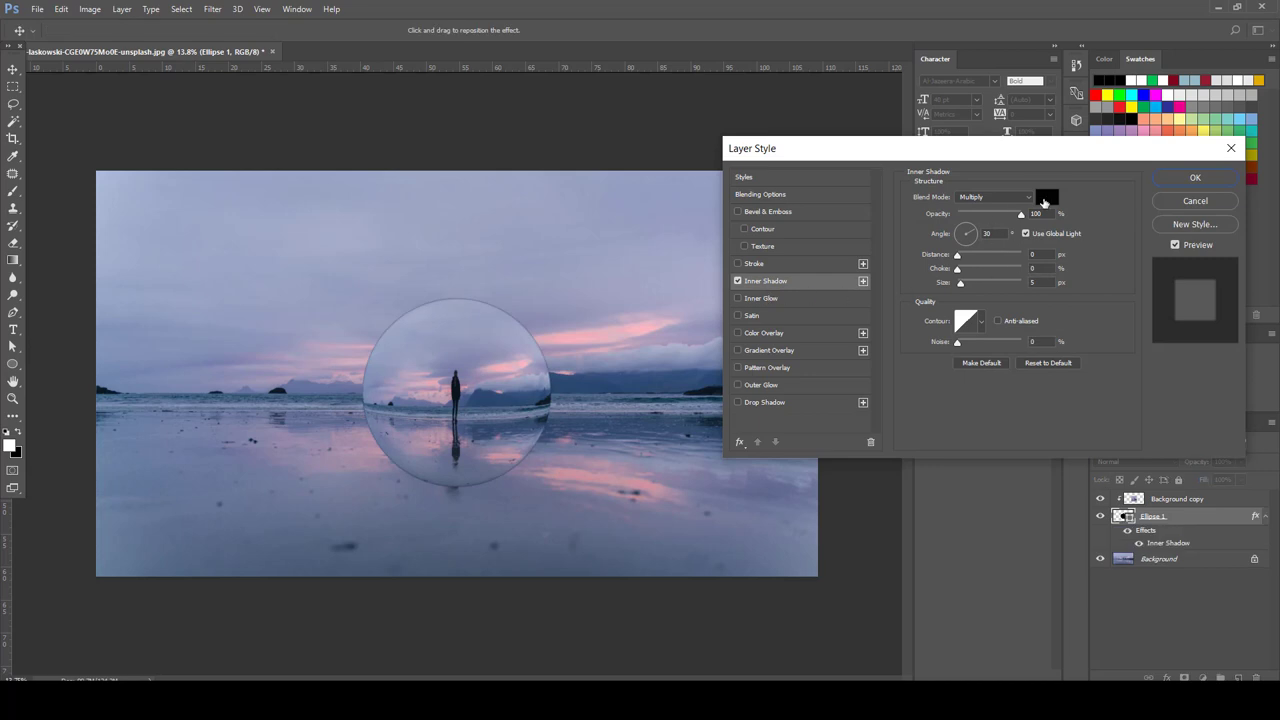
{"action": "left_click", "coordinate": [1046, 197]}
{"action": "left_click_drag", "start_coordinate": [757, 160], "coordinate": [600, 90]}
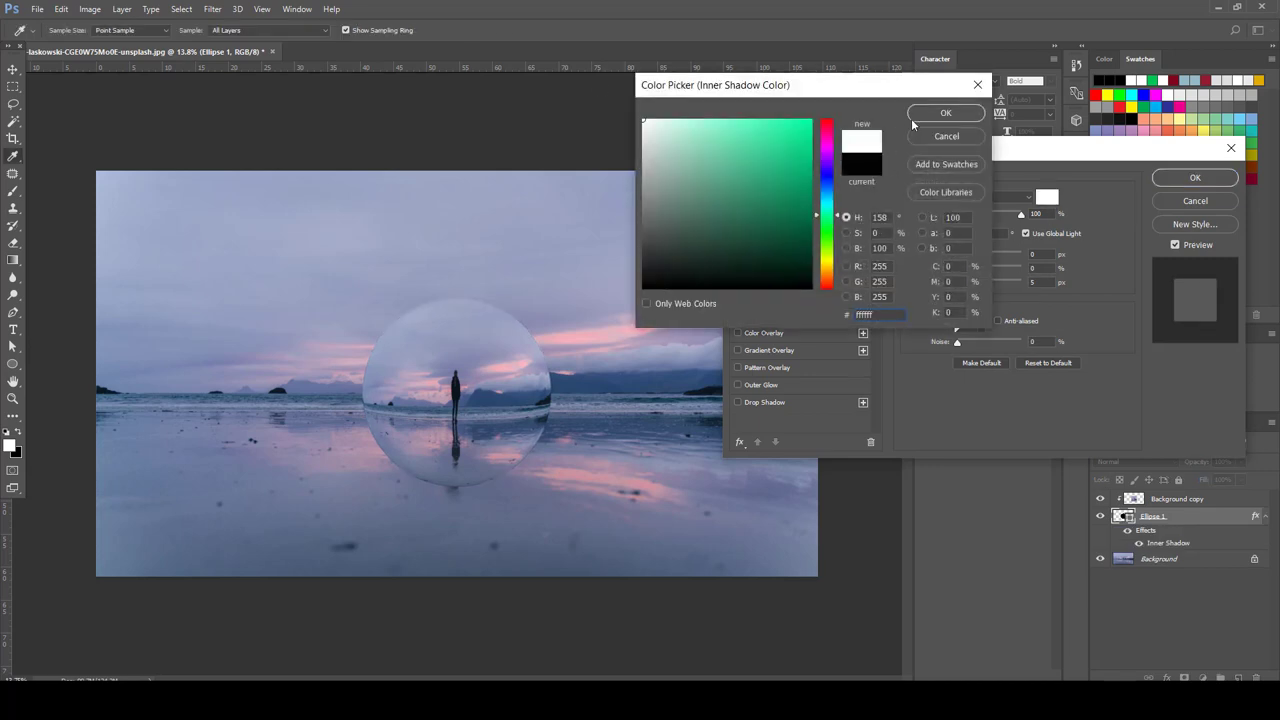
{"action": "left_click", "coordinate": [945, 112]}
{"action": "left_click", "coordinate": [1004, 197]}
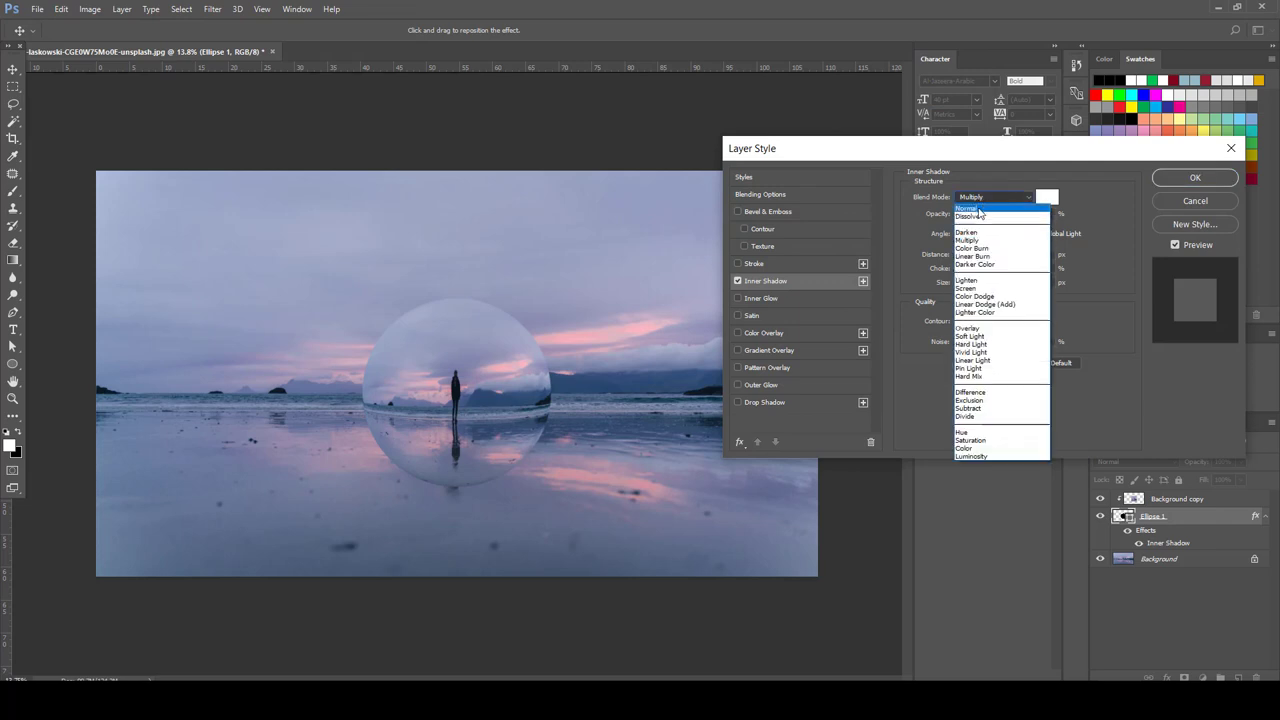
{"action": "left_click", "coordinate": [975, 208]}
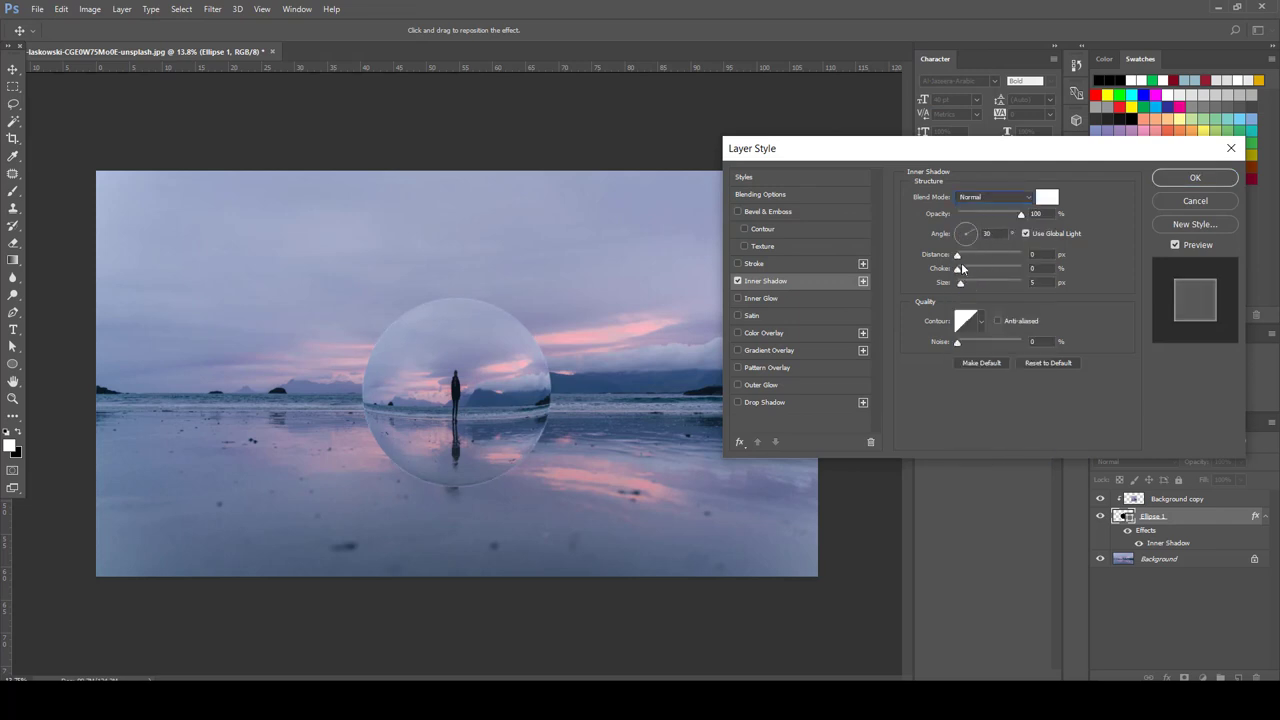
Step: Set the inner shadow's distance to 29 px, its size to 183 px and its opacity to about 73%
{"action": "left_click_drag", "start_coordinate": [961, 262], "coordinate": [986, 261]}
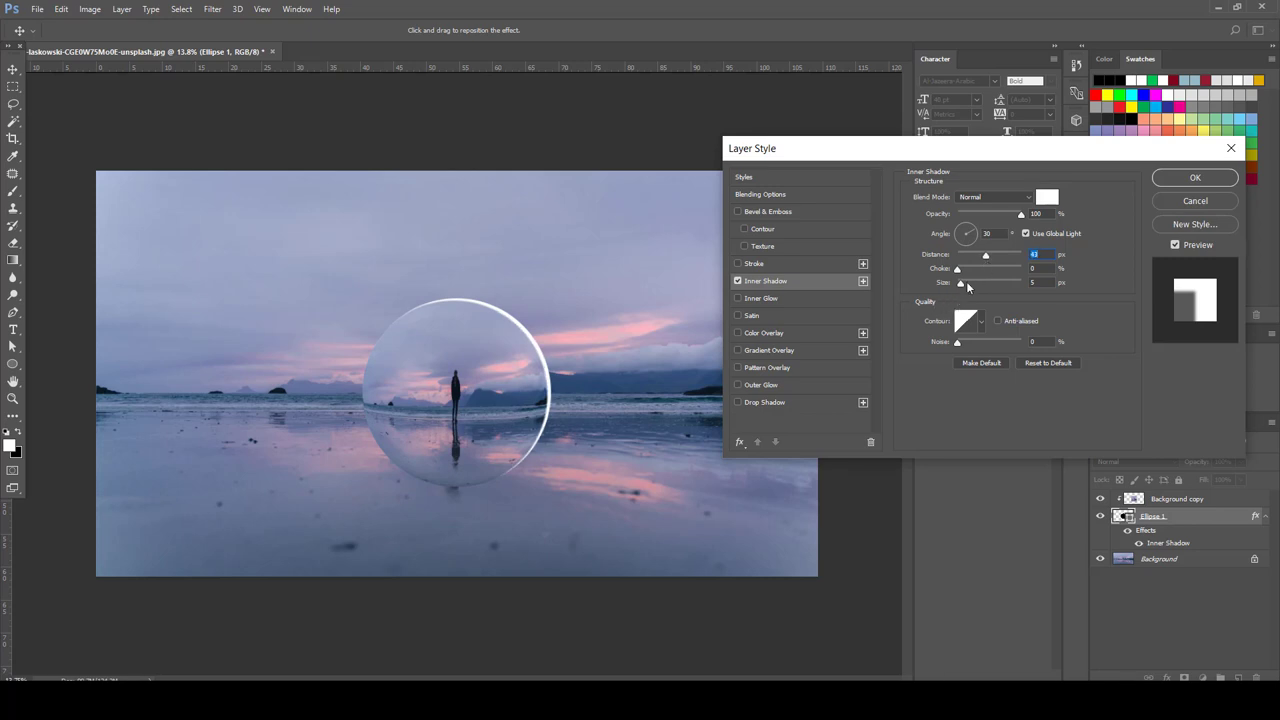
{"action": "left_click_drag", "start_coordinate": [963, 284], "coordinate": [978, 261]}
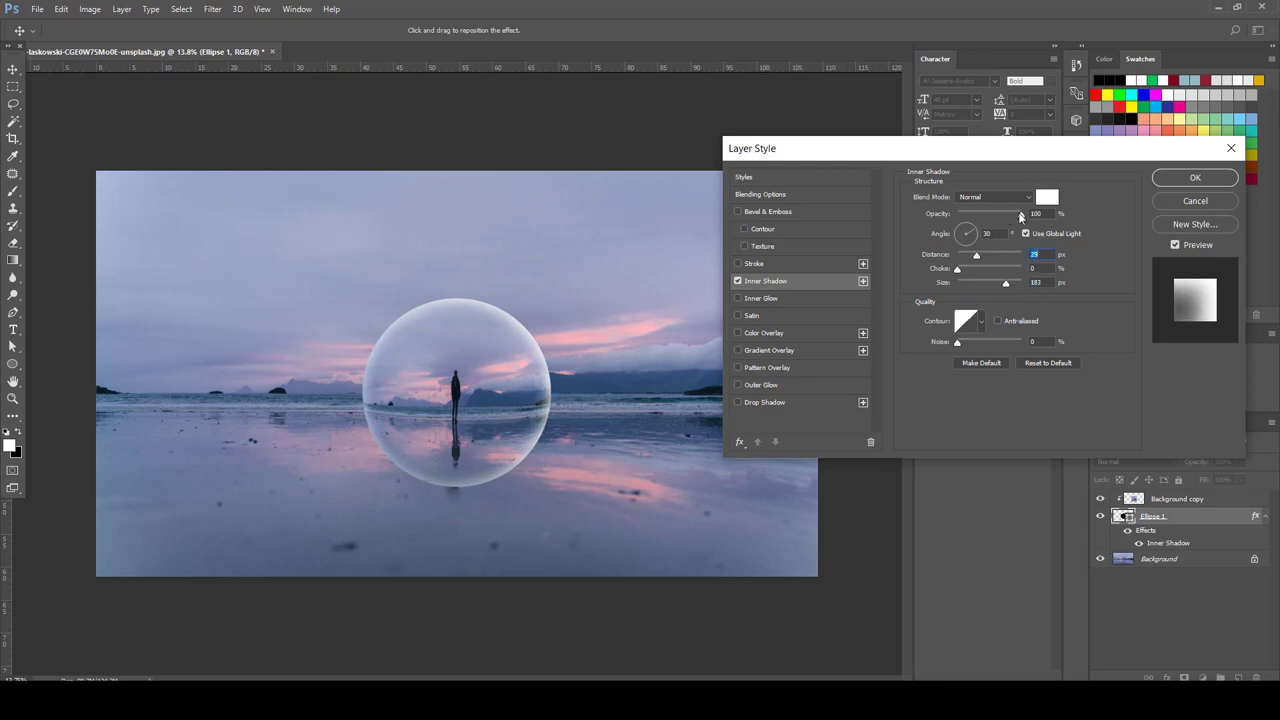
{"action": "left_click_drag", "start_coordinate": [1006, 216], "coordinate": [999, 216]}
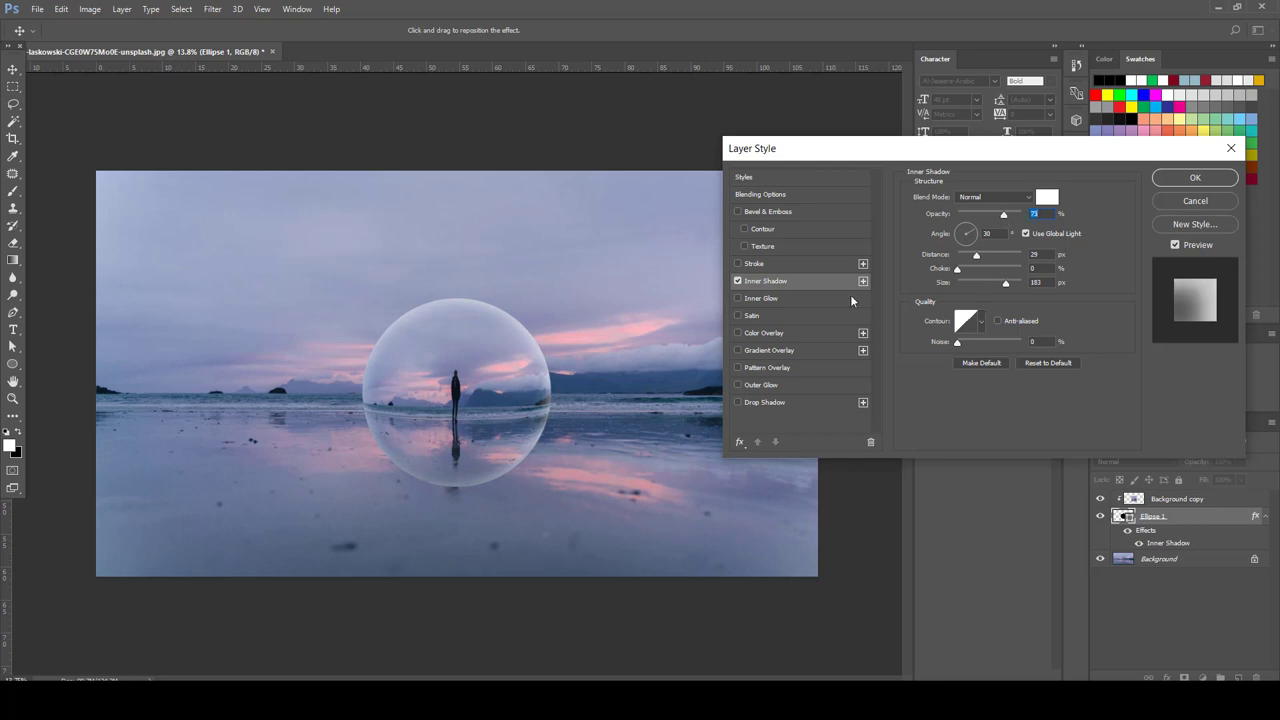
Step: Add a Gradient Overlay to the circle layer and set its blend mode to Linear Burn
{"action": "left_click", "coordinate": [779, 349]}
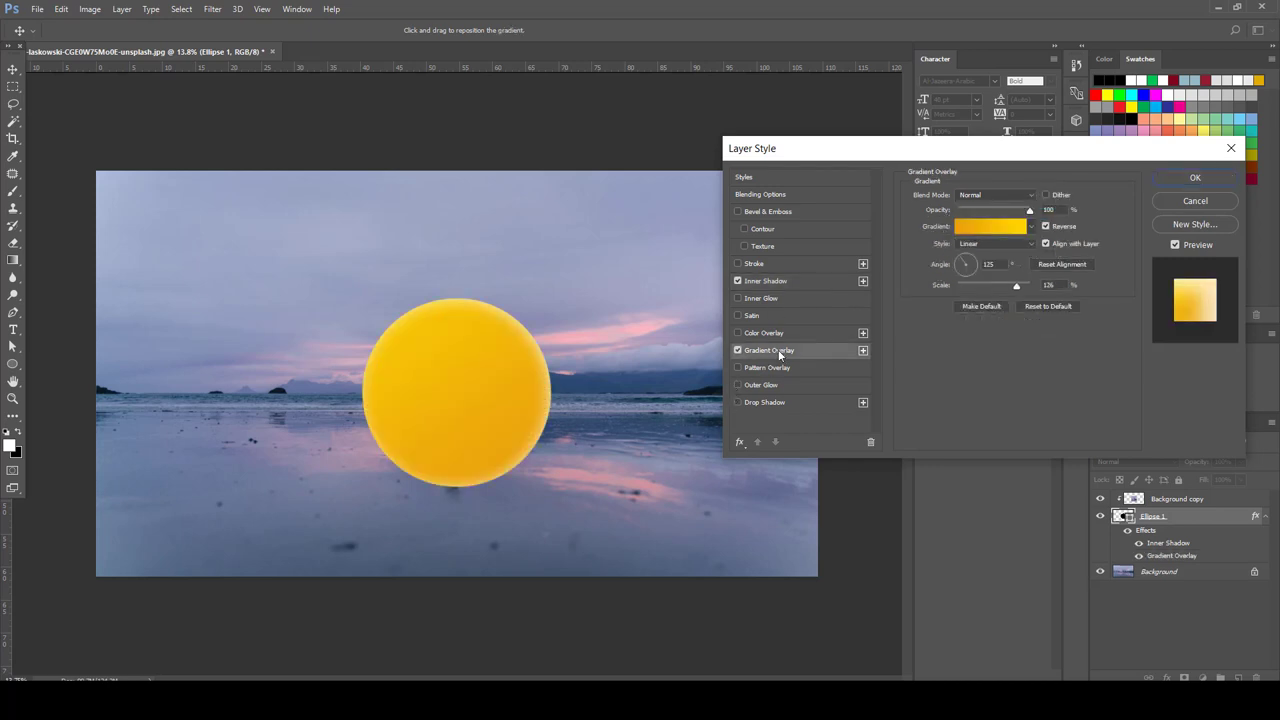
{"action": "left_click", "coordinate": [998, 193]}
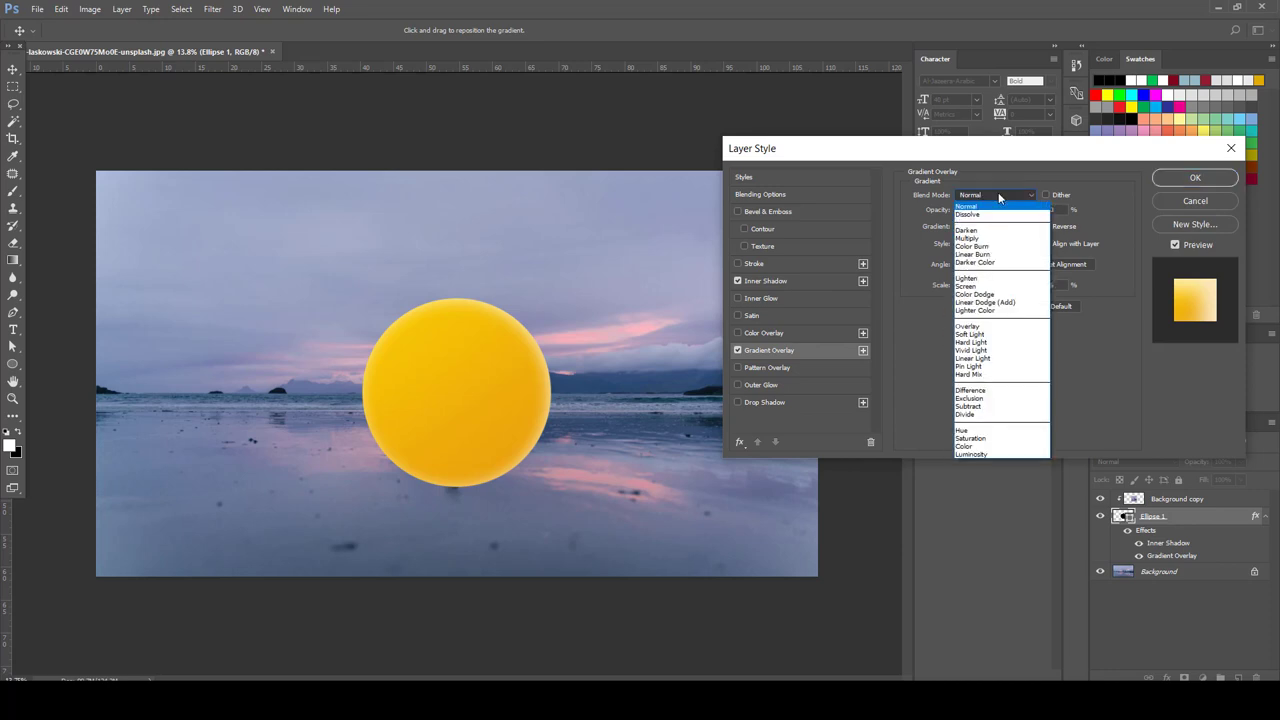
{"action": "left_click", "coordinate": [996, 256]}
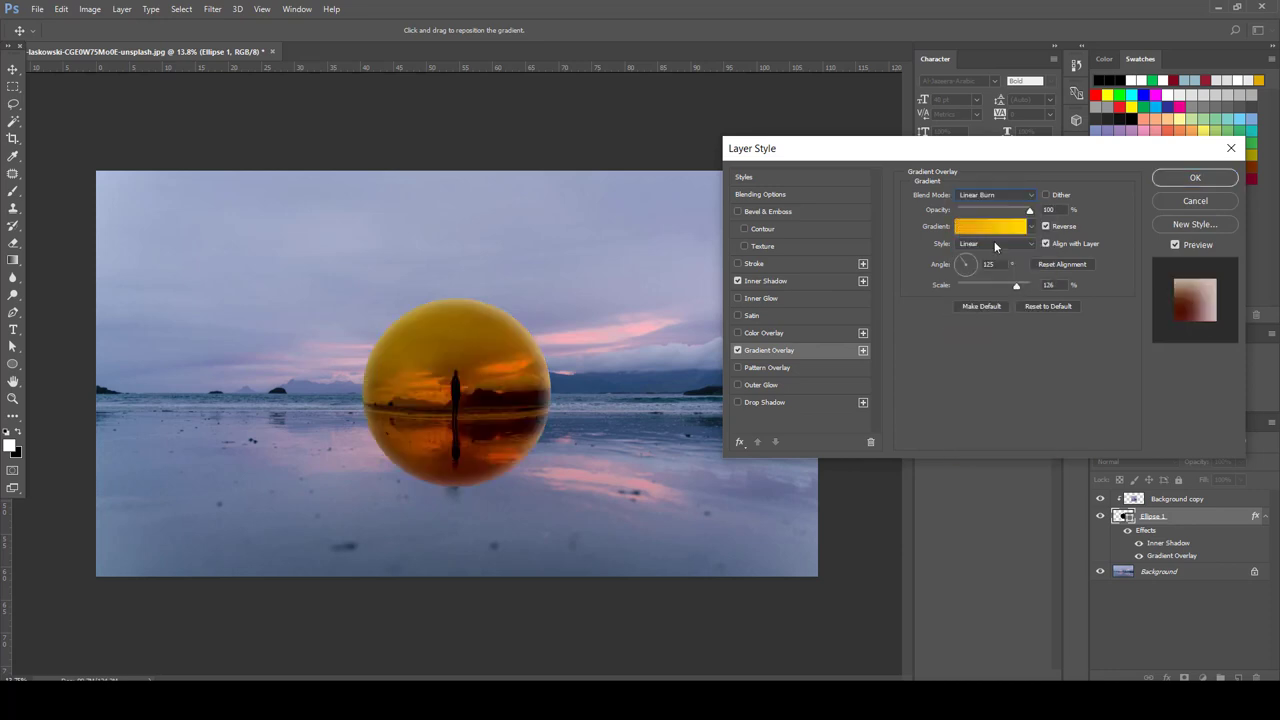
Step: Switch the overlay's gradient to the Foreground to Transparent preset and make its starting color stop black
{"action": "left_click", "coordinate": [988, 227]}
{"action": "left_click", "coordinate": [876, 281]}
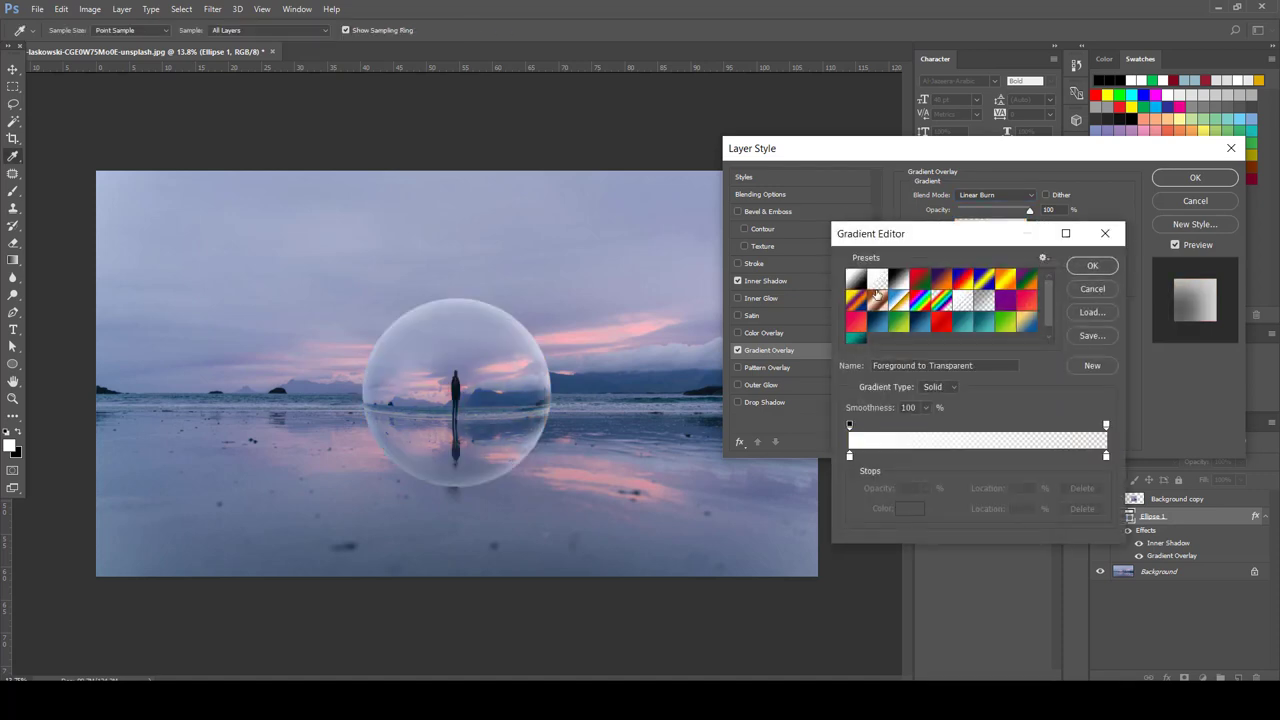
{"action": "left_click", "coordinate": [850, 456]}
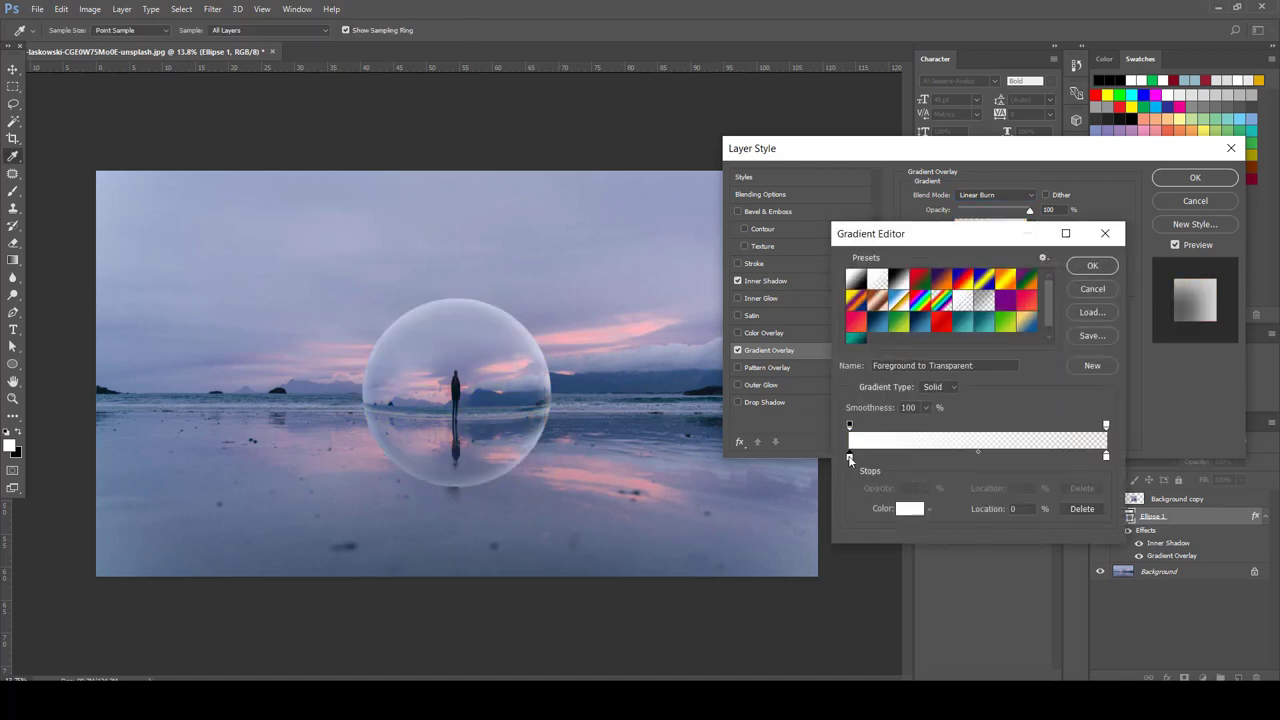
{"action": "left_click", "coordinate": [917, 513]}
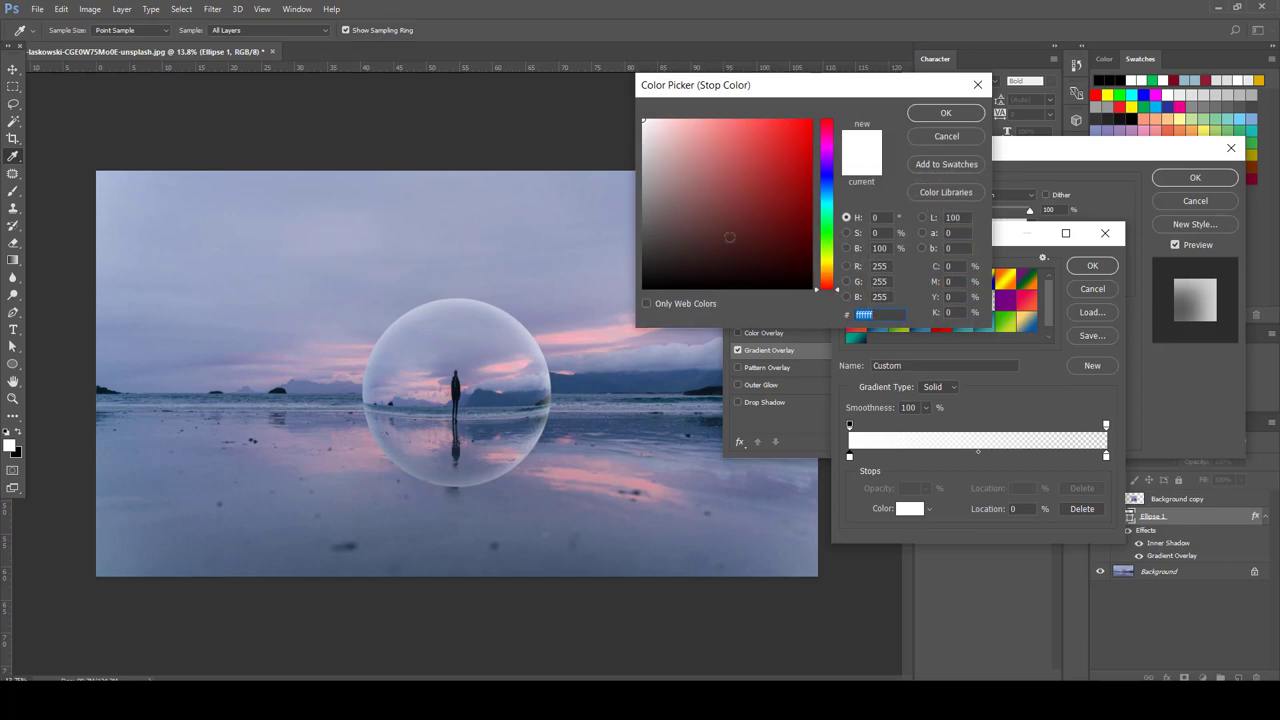
{"action": "left_click", "coordinate": [645, 288]}
{"action": "left_click", "coordinate": [934, 112]}
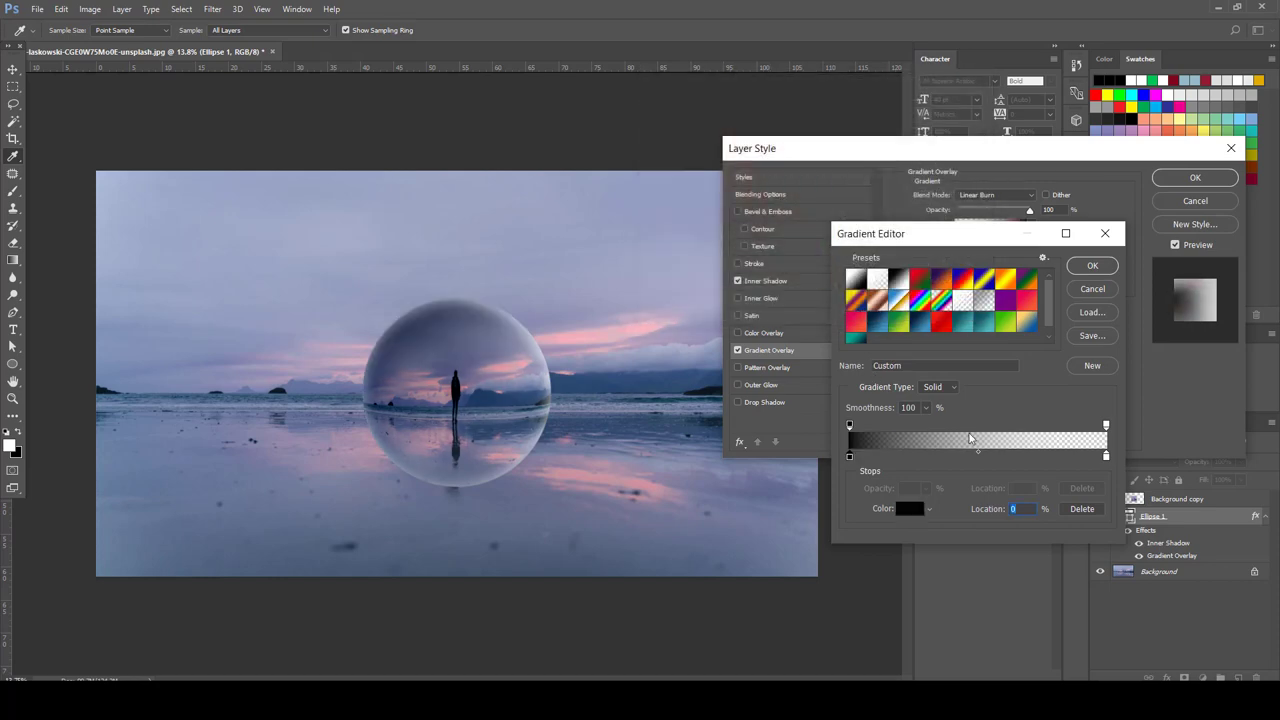
Step: Move the gradient's transparent opacity stop to the 51% location and set the overlay angle to 60°
{"action": "left_click_drag", "start_coordinate": [1107, 427], "coordinate": [1008, 432]}
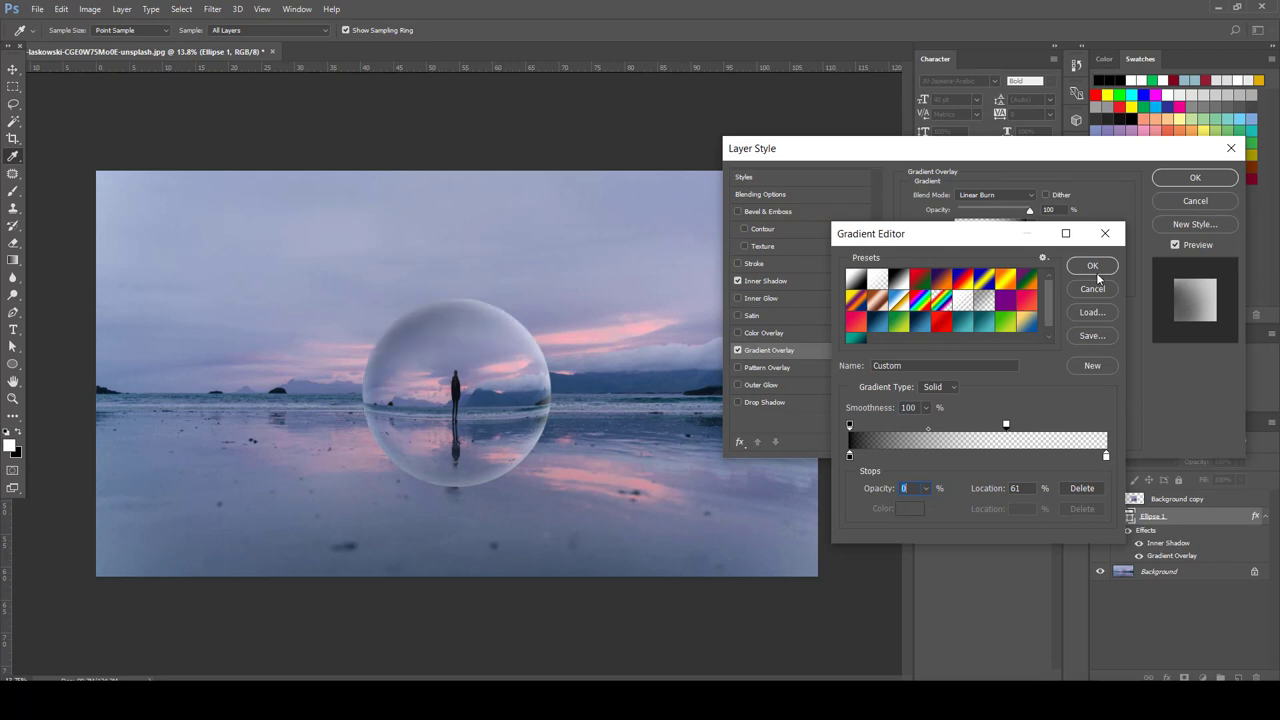
{"action": "left_click_drag", "start_coordinate": [1006, 428], "coordinate": [978, 428]}
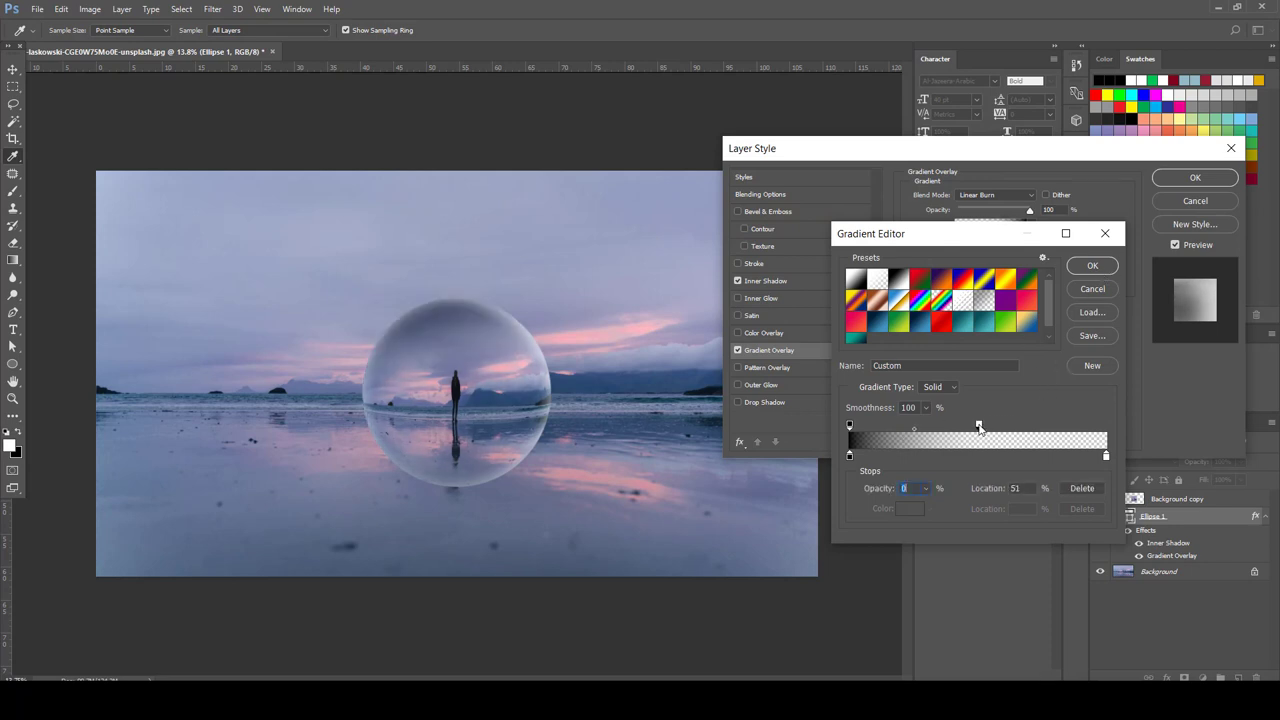
{"action": "left_click", "coordinate": [1092, 266]}
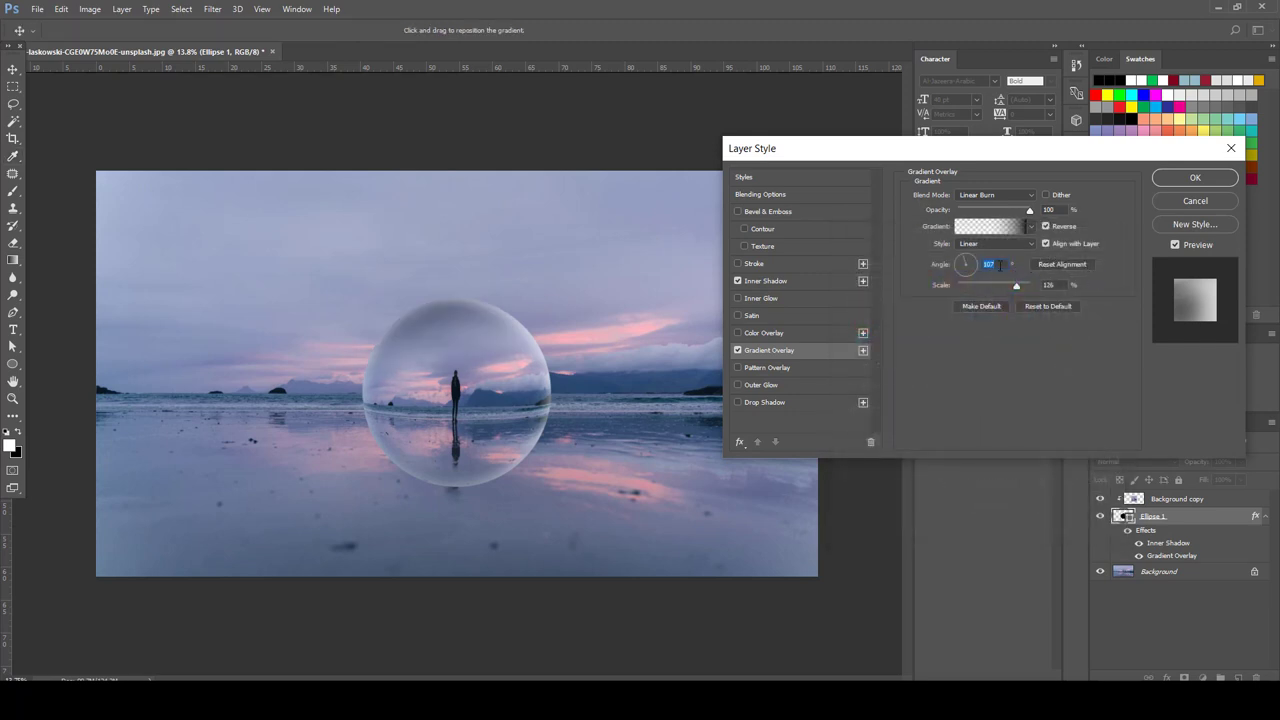
{"action": "type", "text": "60"}
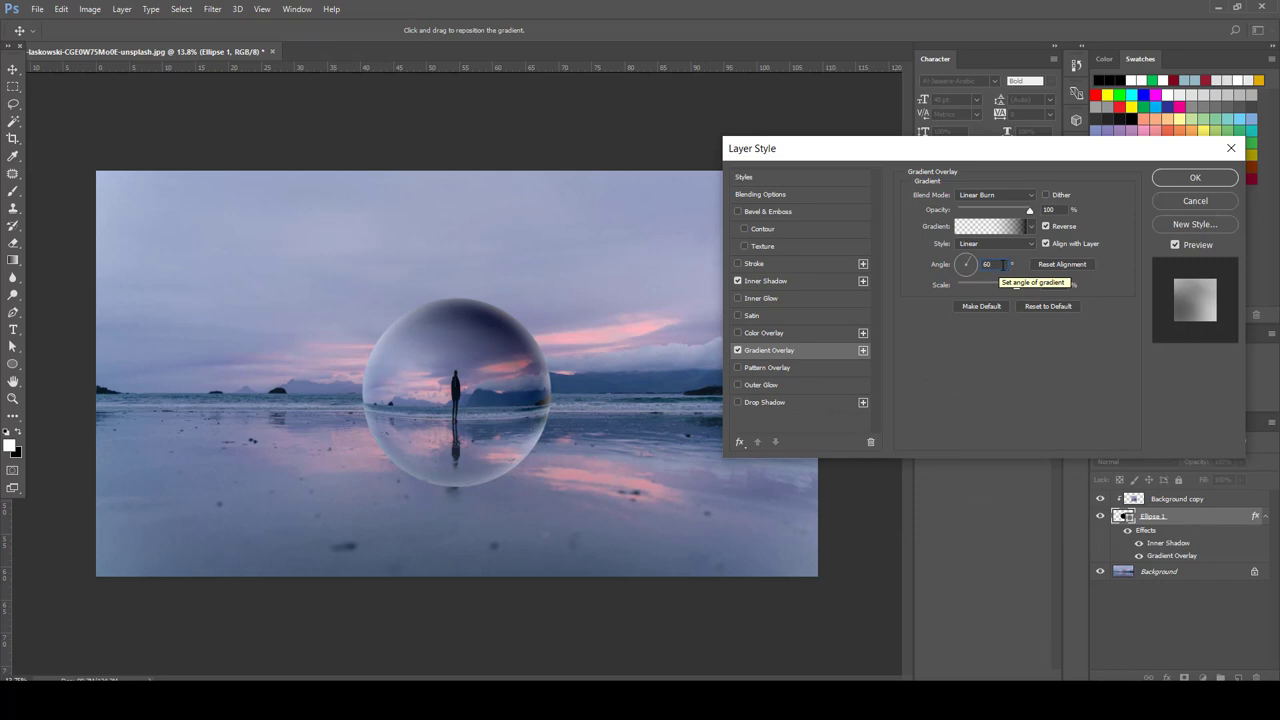
Step: Set the Gradient Overlay's angle to -144°, its scale to 95% and its opacity to about 66%, and apply the layer style
{"action": "left_click_drag", "start_coordinate": [966, 266], "coordinate": [957, 277]}
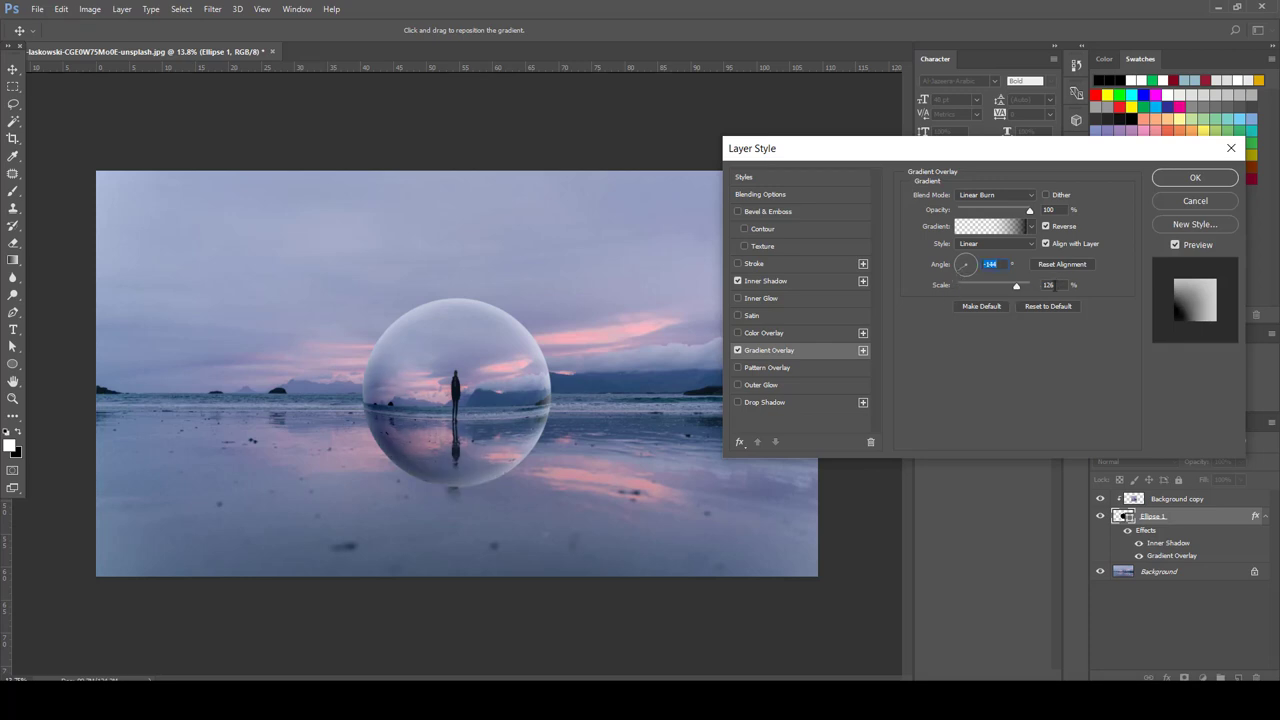
{"action": "left_click_drag", "start_coordinate": [1014, 287], "coordinate": [997, 290]}
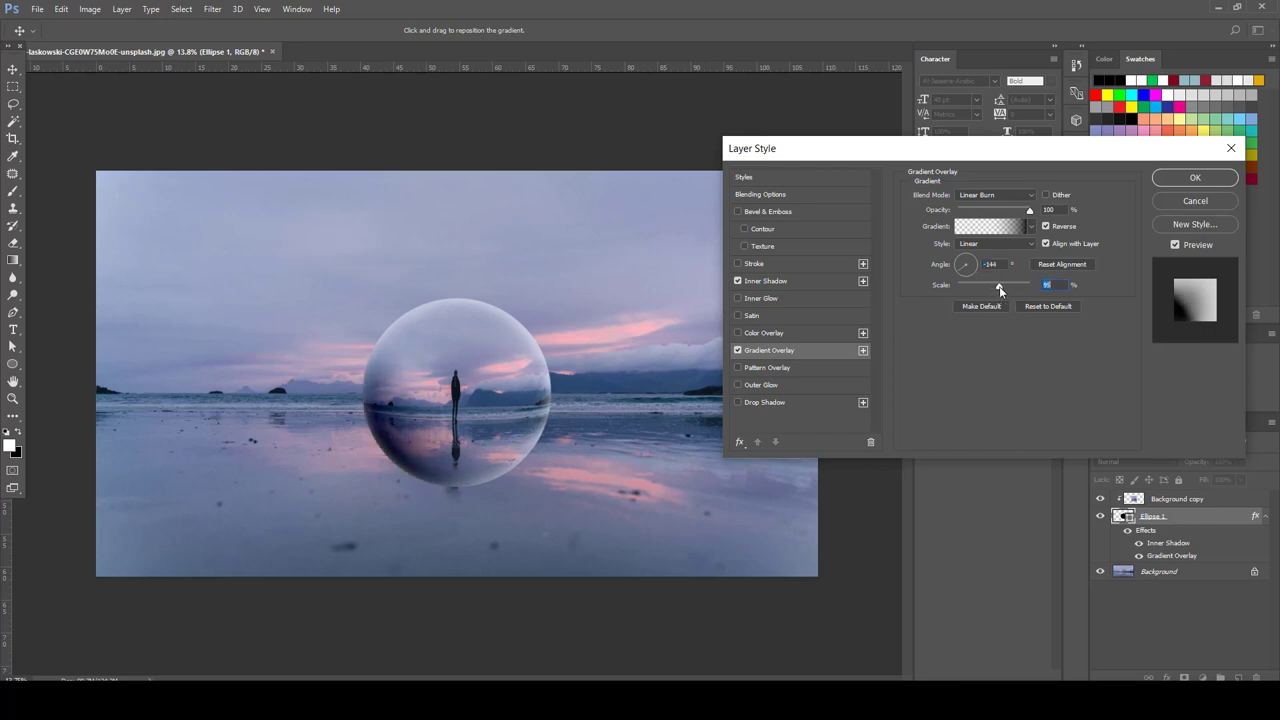
{"action": "left_click_drag", "start_coordinate": [1026, 209], "coordinate": [1007, 214]}
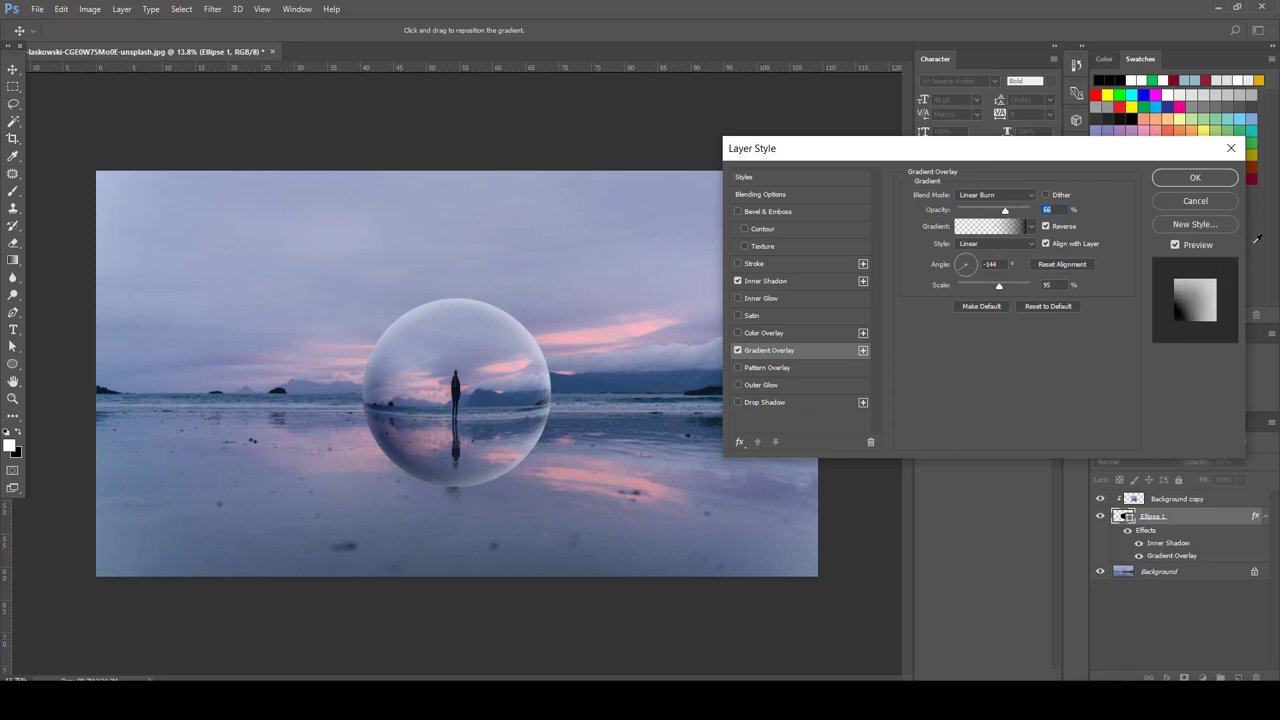
{"action": "left_click", "coordinate": [1202, 178]}
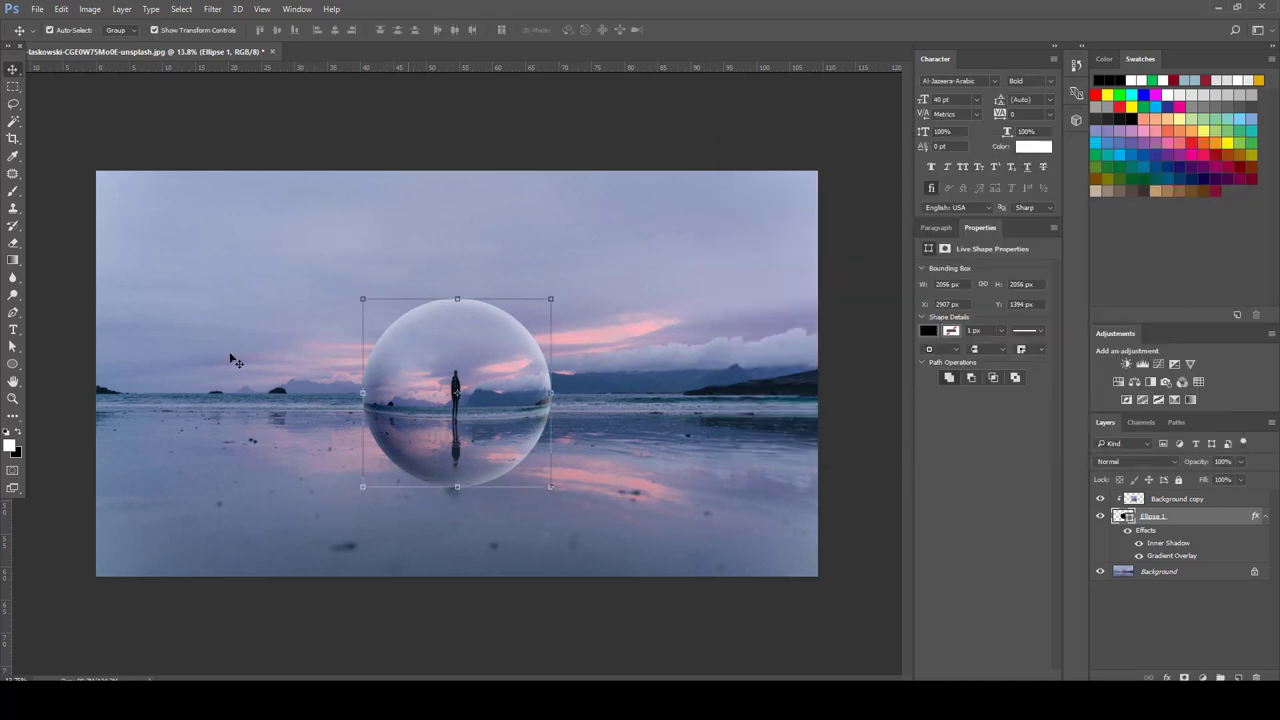
Step: Choose the Brush tool and add a new empty layer above the Background copy layer
{"action": "left_click", "coordinate": [13, 364]}
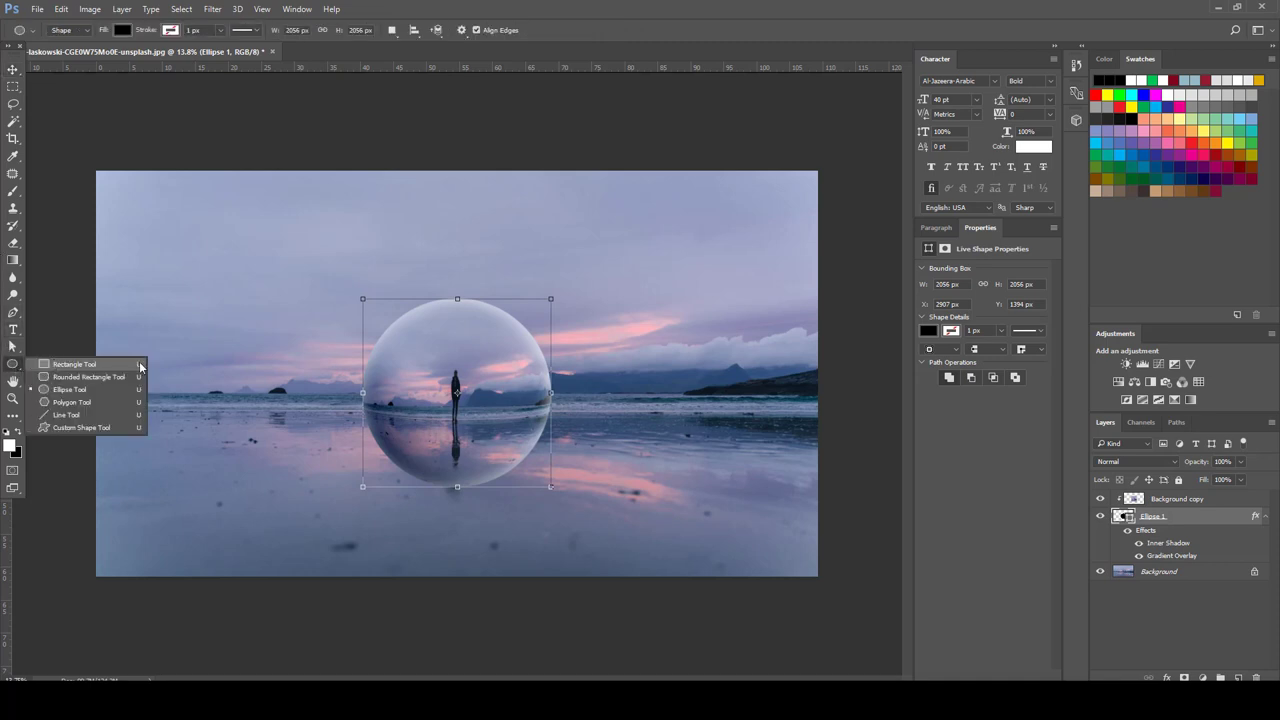
{"action": "left_click", "coordinate": [13, 191]}
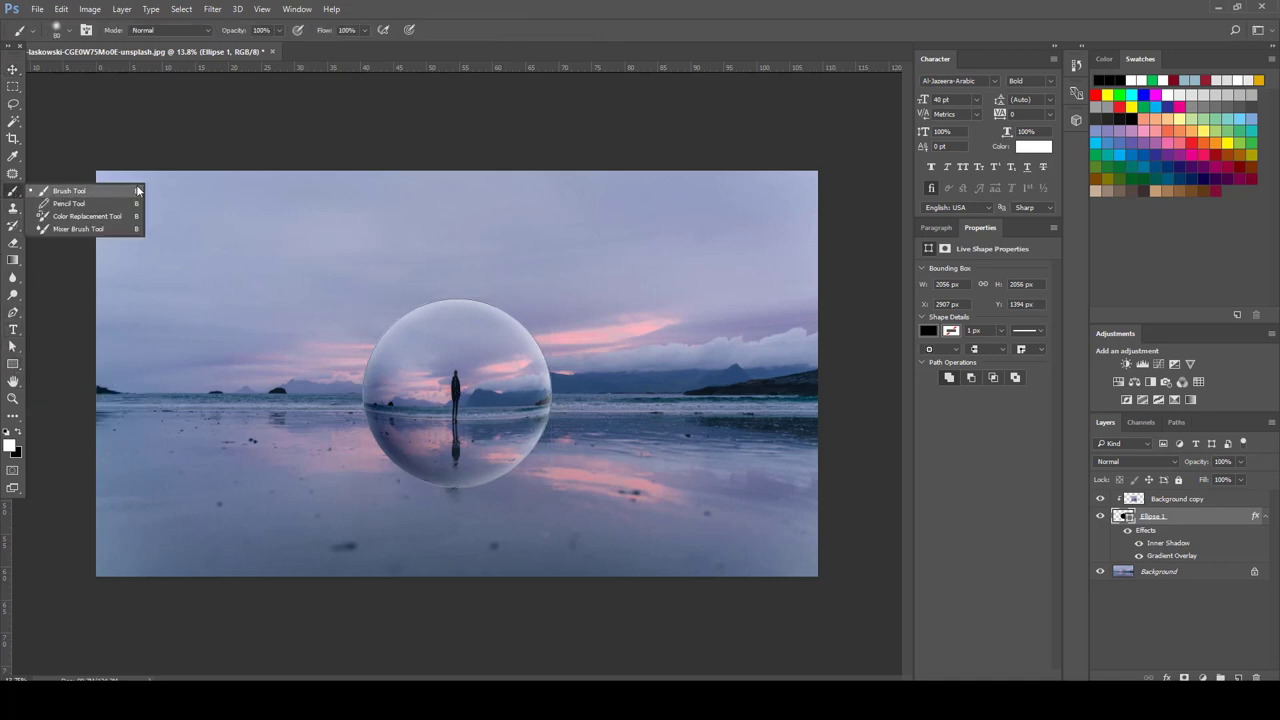
{"action": "left_click", "coordinate": [102, 190]}
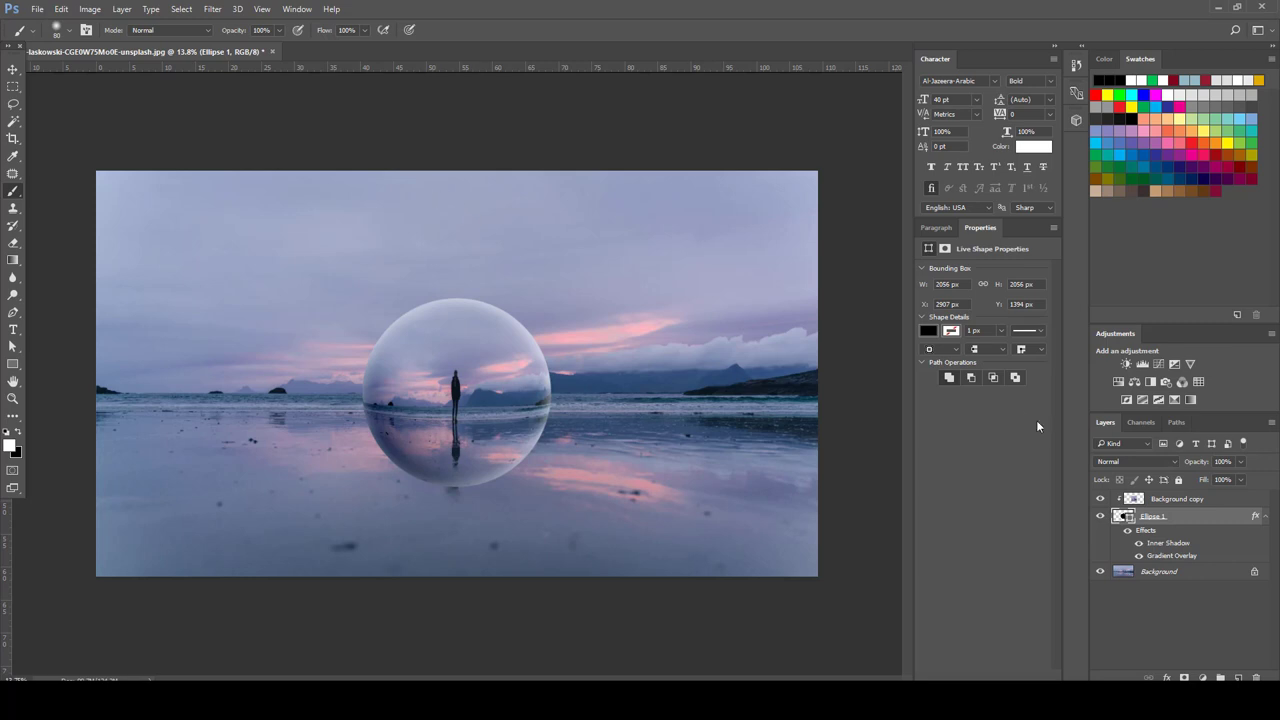
{"action": "left_click", "coordinate": [1167, 504]}
{"action": "left_click", "coordinate": [1236, 677]}
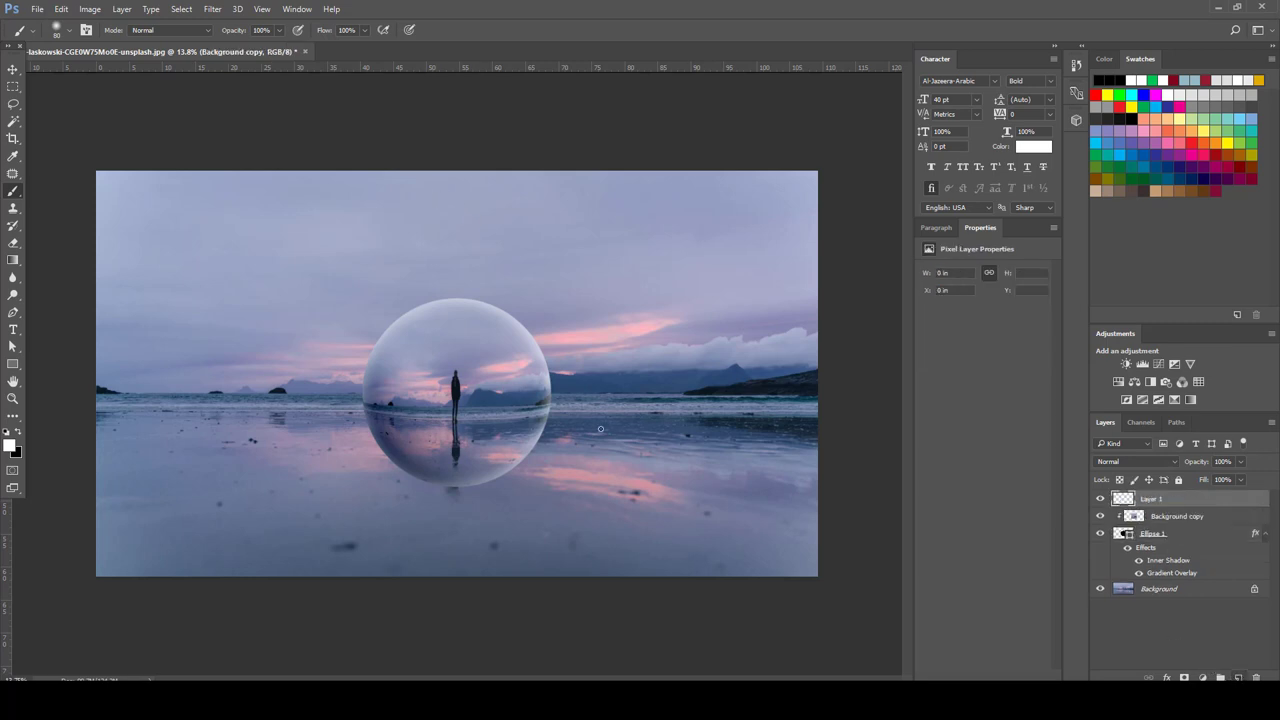
Step: Enlarge the brush to 2700 px, about as wide as the glass ball
{"action": "right_click", "coordinate": [481, 232]}
{"action": "left_click_drag", "start_coordinate": [587, 264], "coordinate": [630, 265]}
{"action": "key", "text": "Return"}
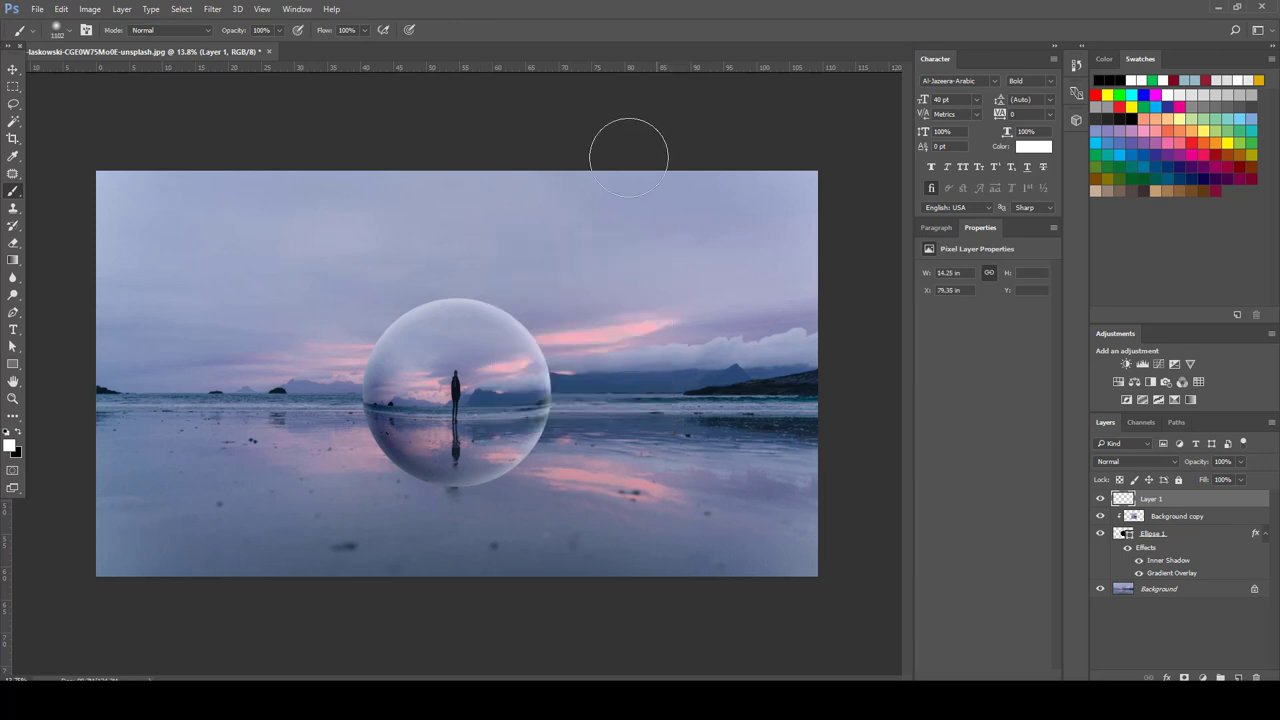
{"action": "key", "text": "bracketright"}
{"action": "key", "text": "bracketright"}
{"action": "key", "text": "bracketright"}
{"action": "key", "text": "bracketright"}
{"action": "key", "text": "bracketright"}
{"action": "key", "text": "bracketright"}
{"action": "key", "text": "bracketright"}
{"action": "key", "text": "bracketright"}
{"action": "key", "text": "bracketright"}
{"action": "key", "text": "bracketright"}
{"action": "key", "text": "bracketright"}
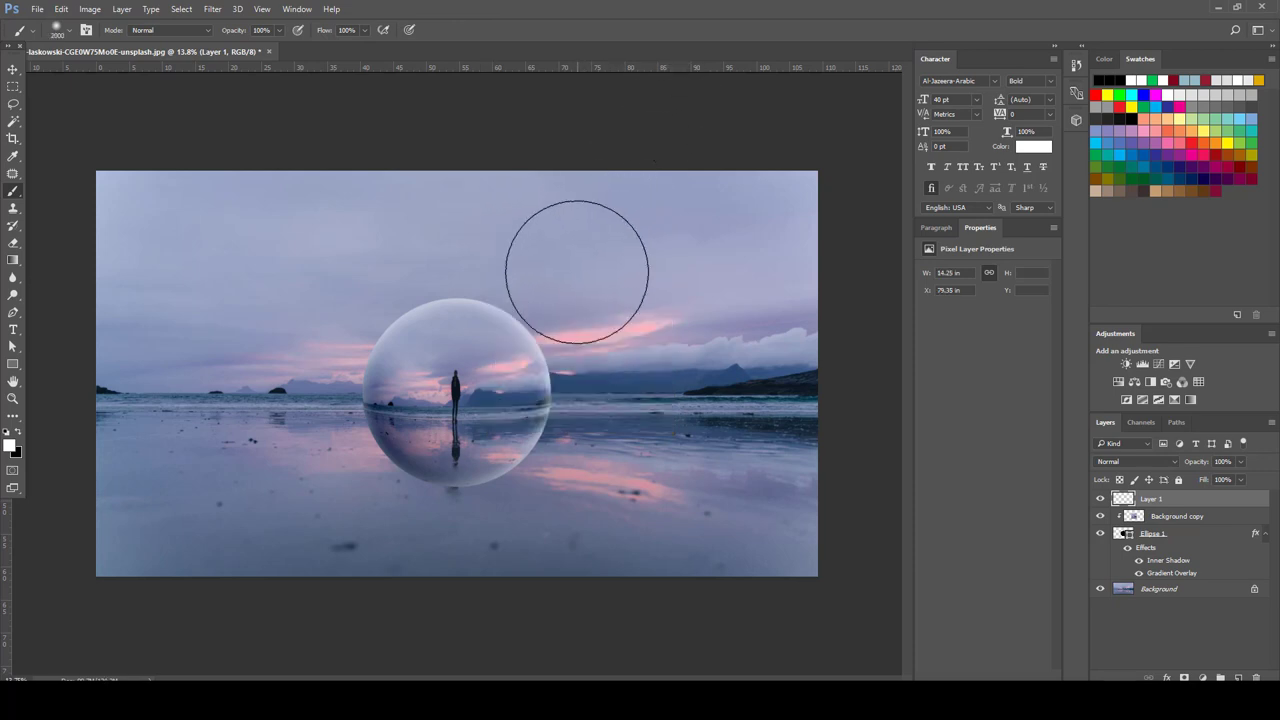
{"action": "key", "text": "bracketright"}
{"action": "key", "text": "bracketright"}
{"action": "key", "text": "bracketright"}
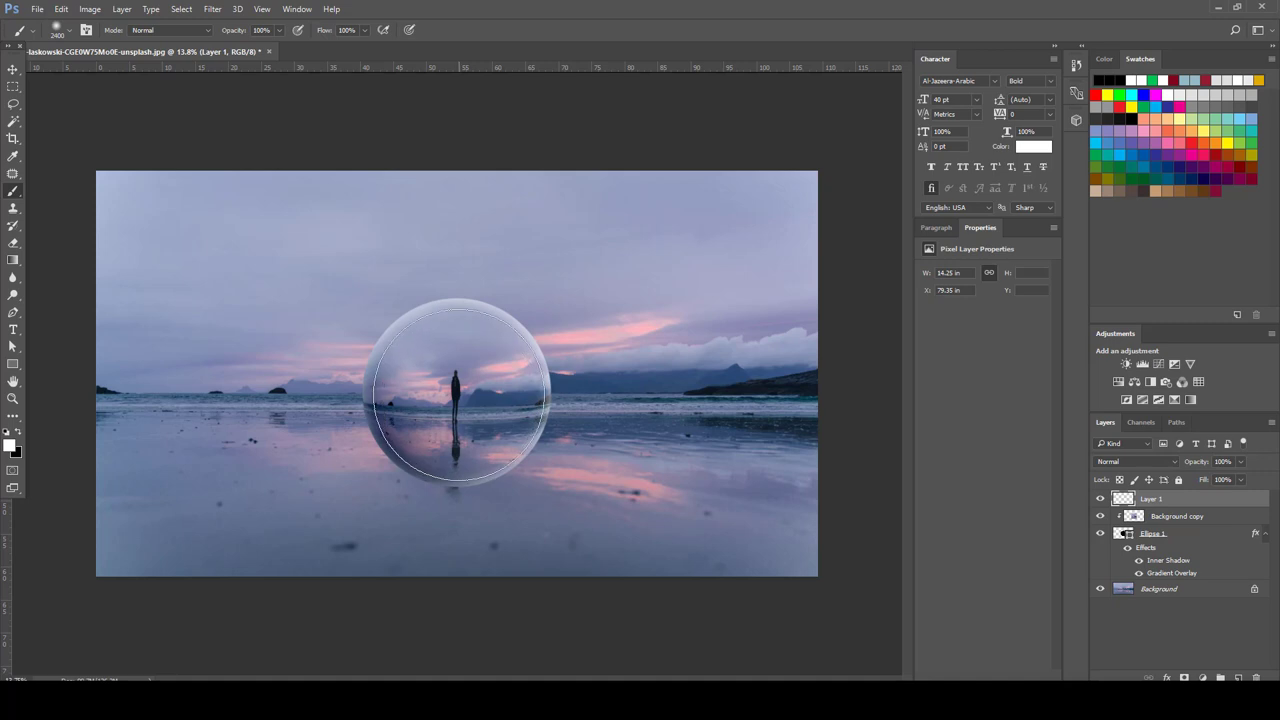
Step: Set the foreground color to black (000000) and paint a single soft dab over the glass ball on the new layer
{"action": "left_click", "coordinate": [9, 445]}
{"action": "type", "text": "000000"}
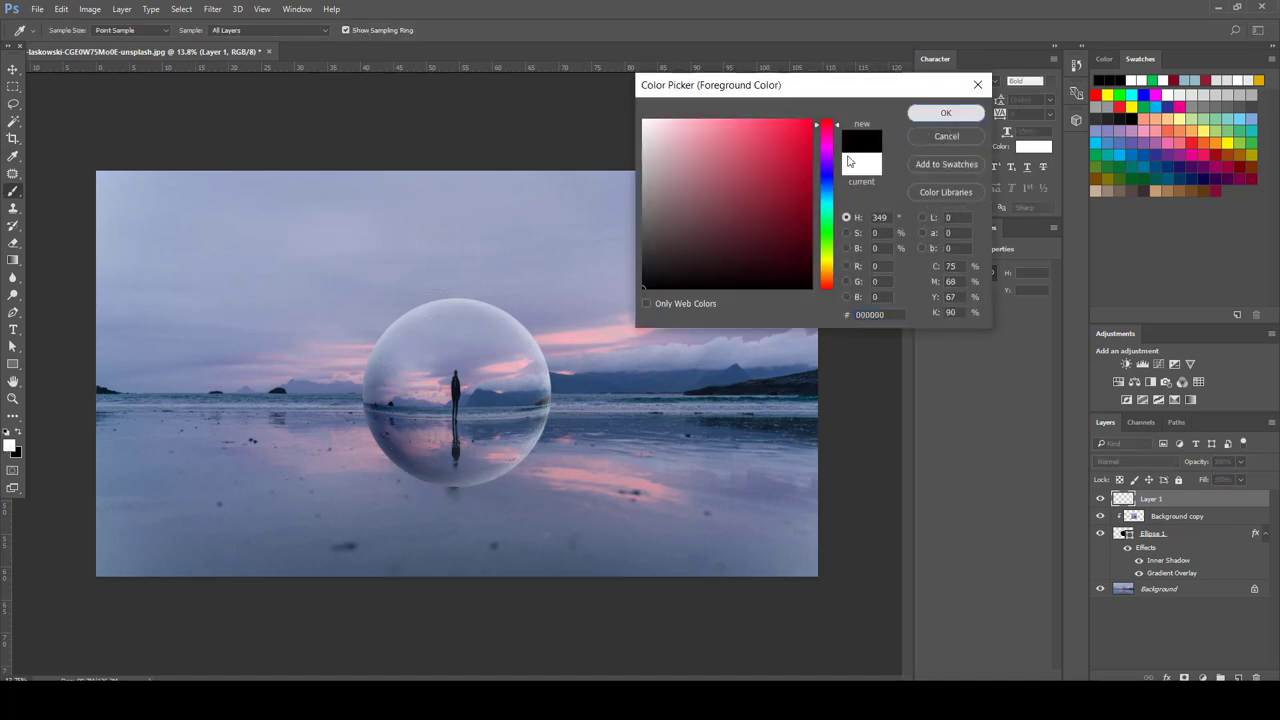
{"action": "left_click", "coordinate": [945, 112]}
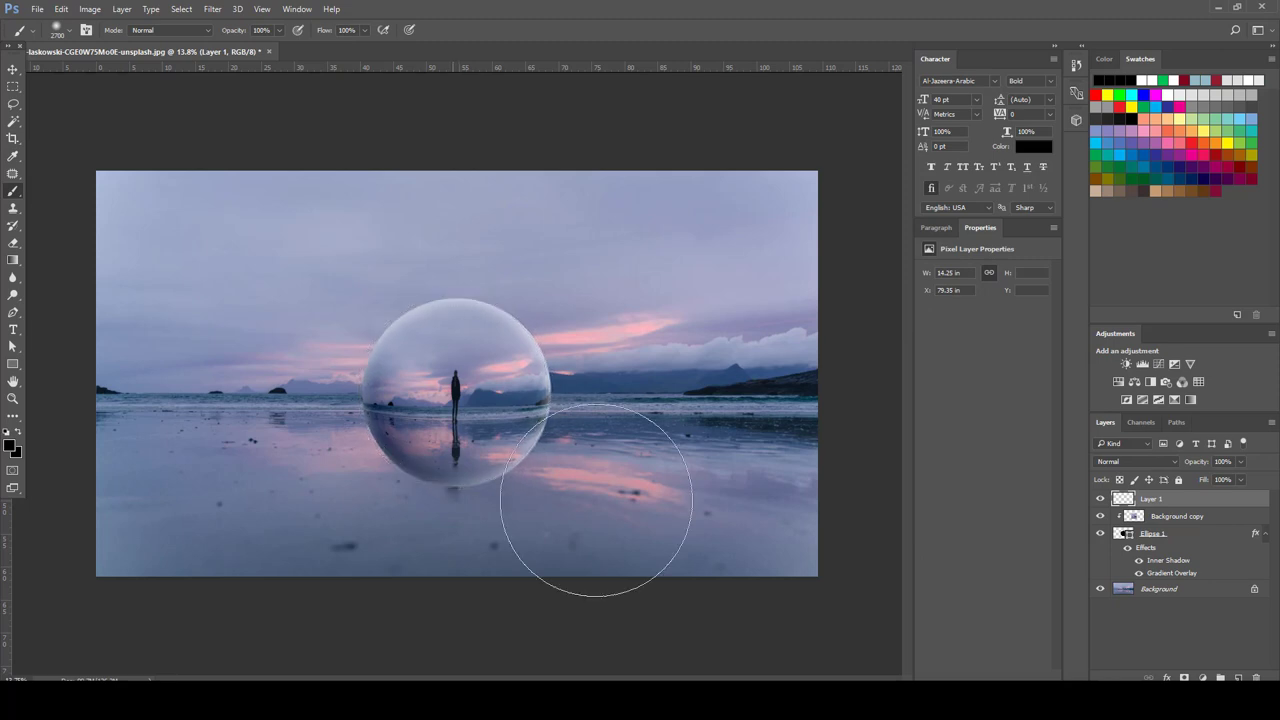
{"action": "left_click", "coordinate": [455, 375]}
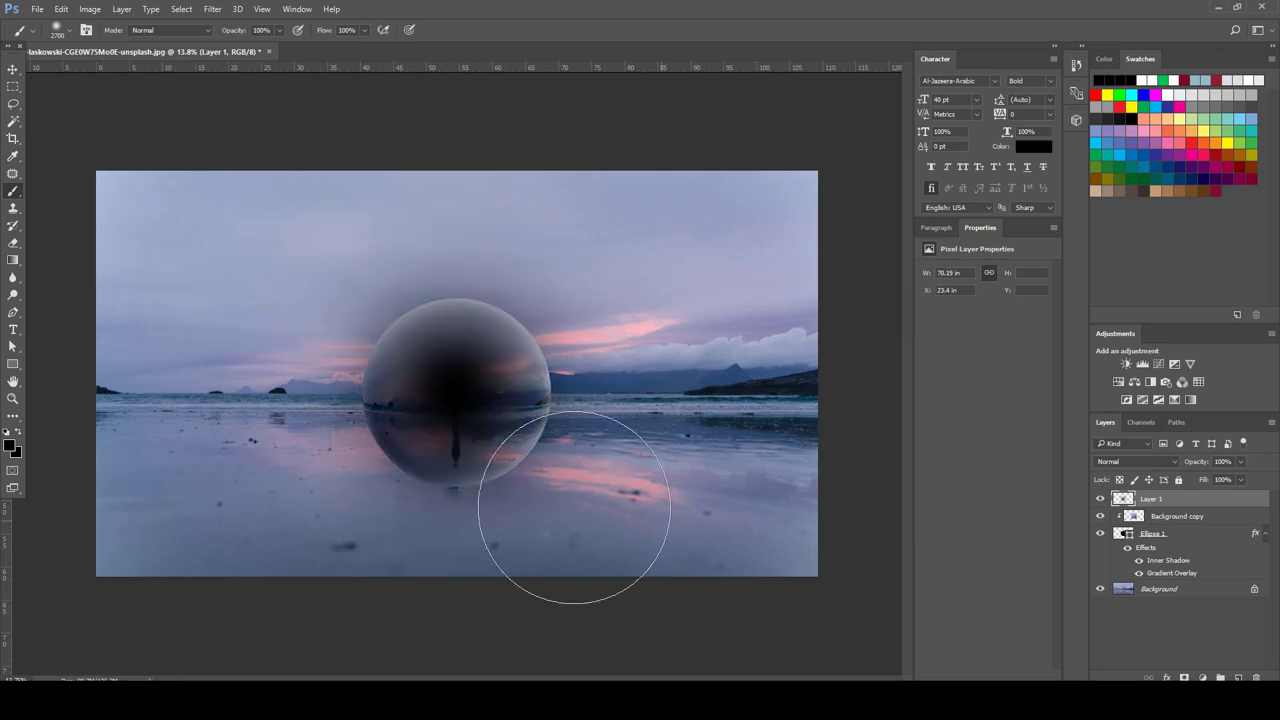
Step: Squash the black dab vertically into a flat ellipse and place it on the sand below the glass ball
{"action": "left_click", "coordinate": [13, 69]}
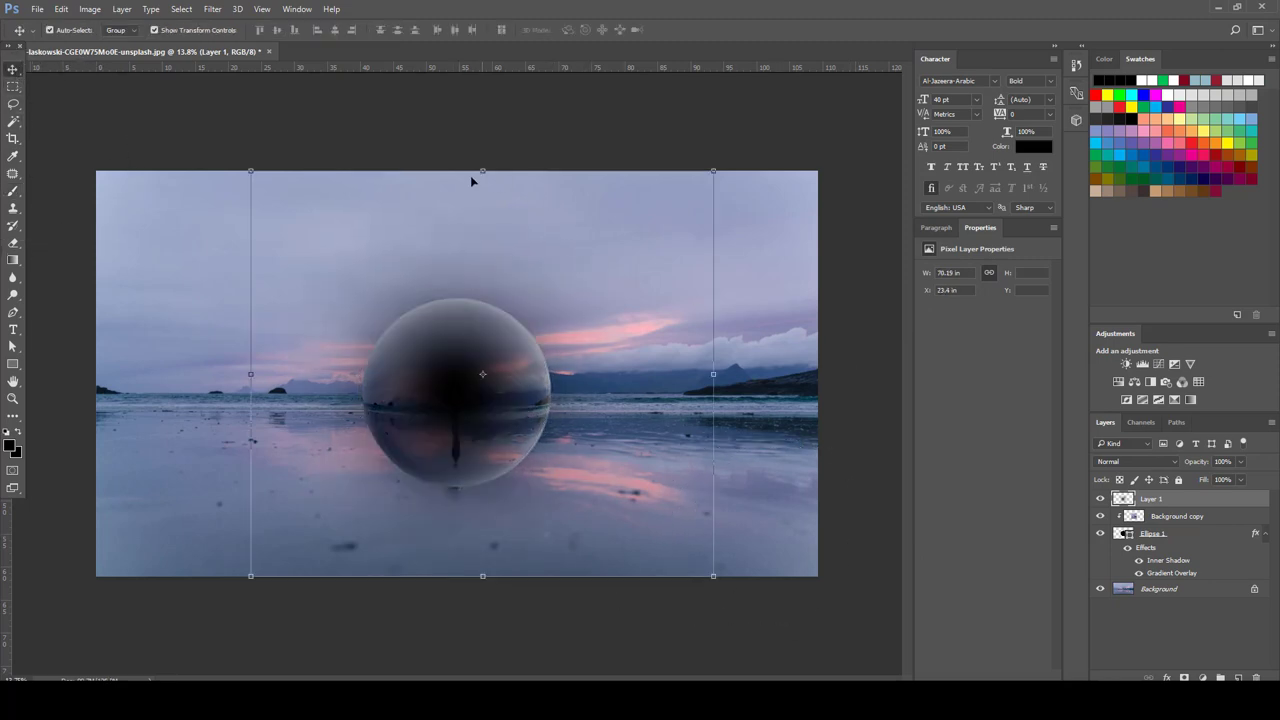
{"action": "left_click_drag", "start_coordinate": [483, 171], "coordinate": [483, 329]}
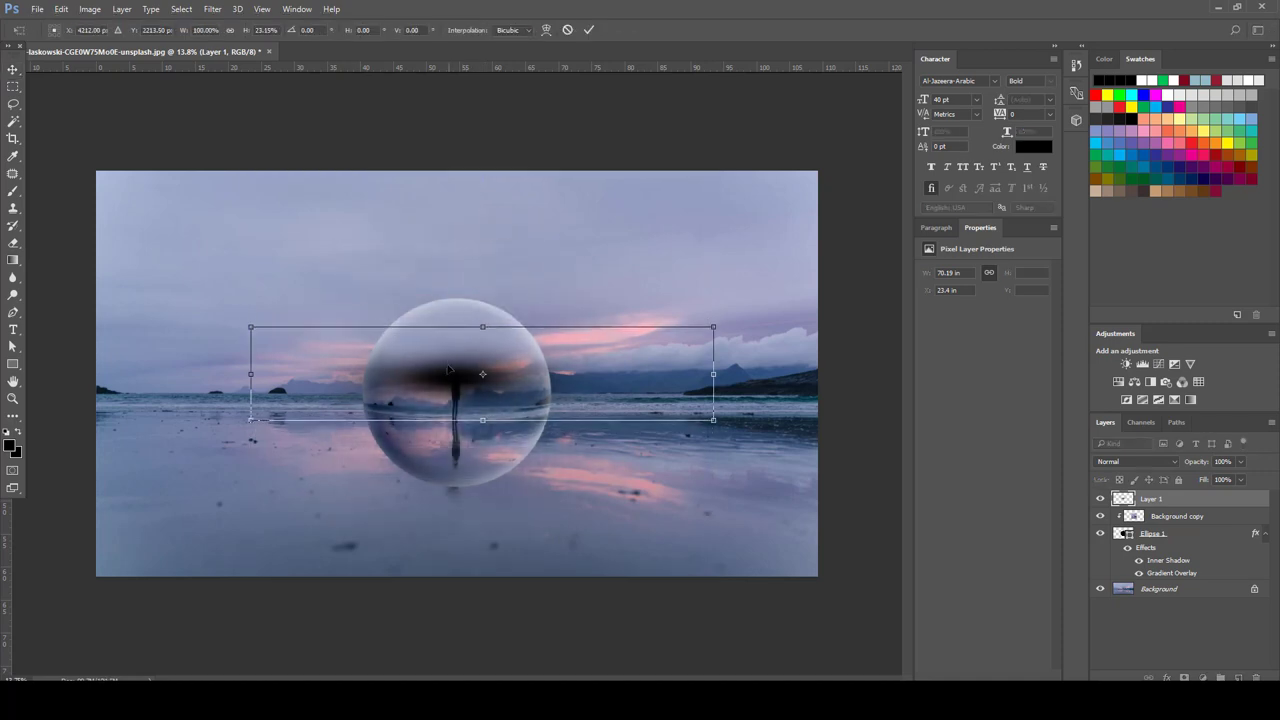
{"action": "mouse_move", "coordinate": [457, 378]}
{"action": "left_mouse_down"}
{"action": "mouse_move", "coordinate": [431, 500]}
{"action": "mouse_move", "coordinate": [440, 516]}
{"action": "mouse_move", "coordinate": [469, 497]}
{"action": "left_mouse_up"}
{"action": "left_click", "coordinate": [589, 29]}
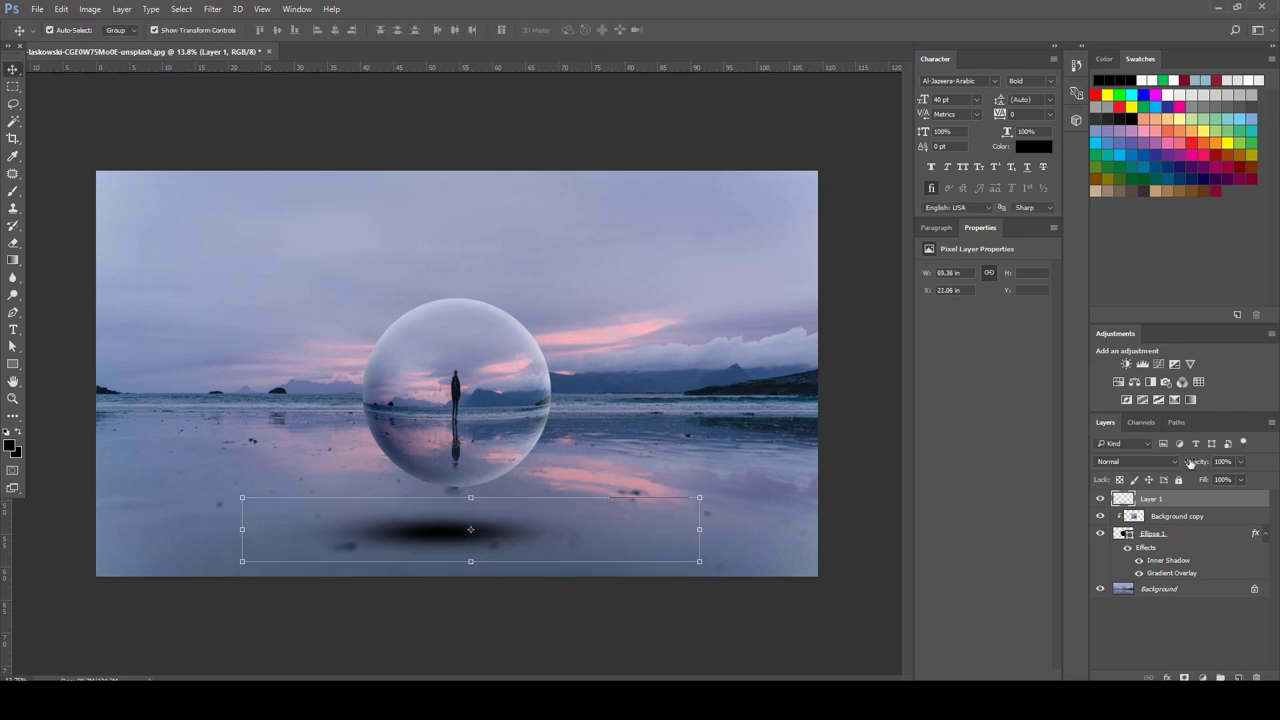
Step: Set the shadow layer's blend mode to Multiply and its opacity to 57%
{"action": "left_click", "coordinate": [1135, 461]}
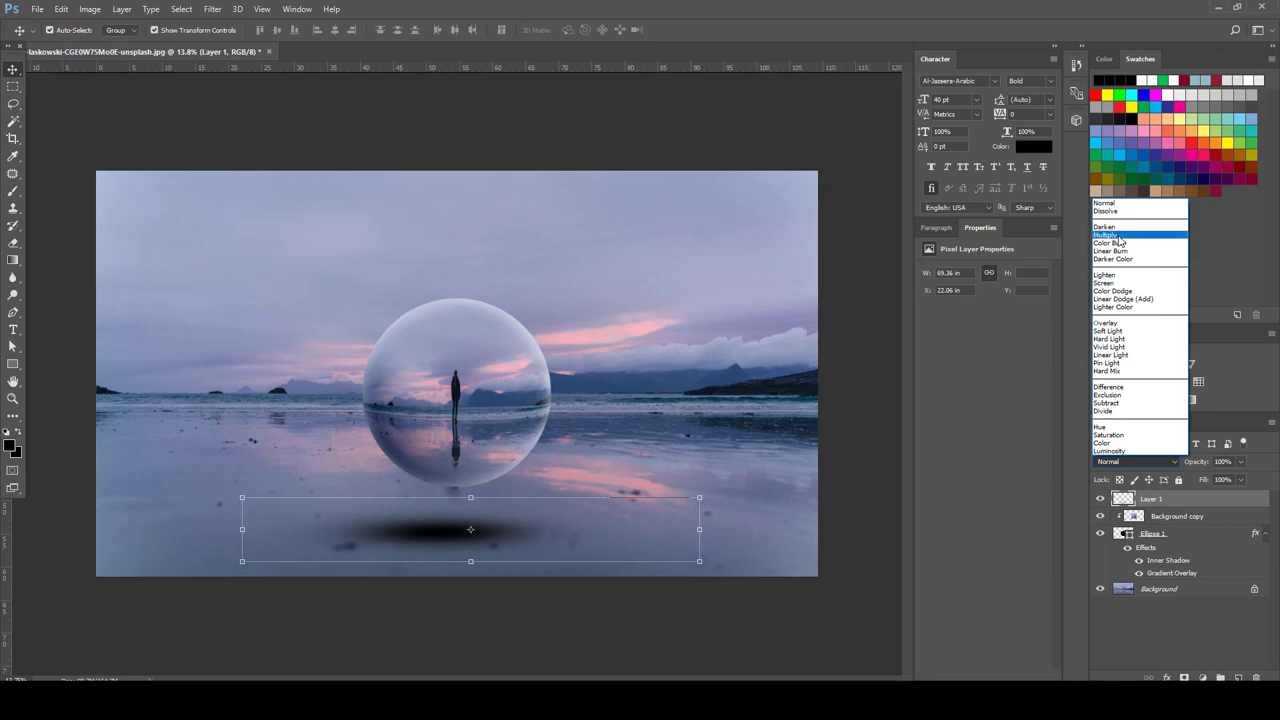
{"action": "left_click", "coordinate": [1140, 234]}
{"action": "left_click", "coordinate": [1241, 462]}
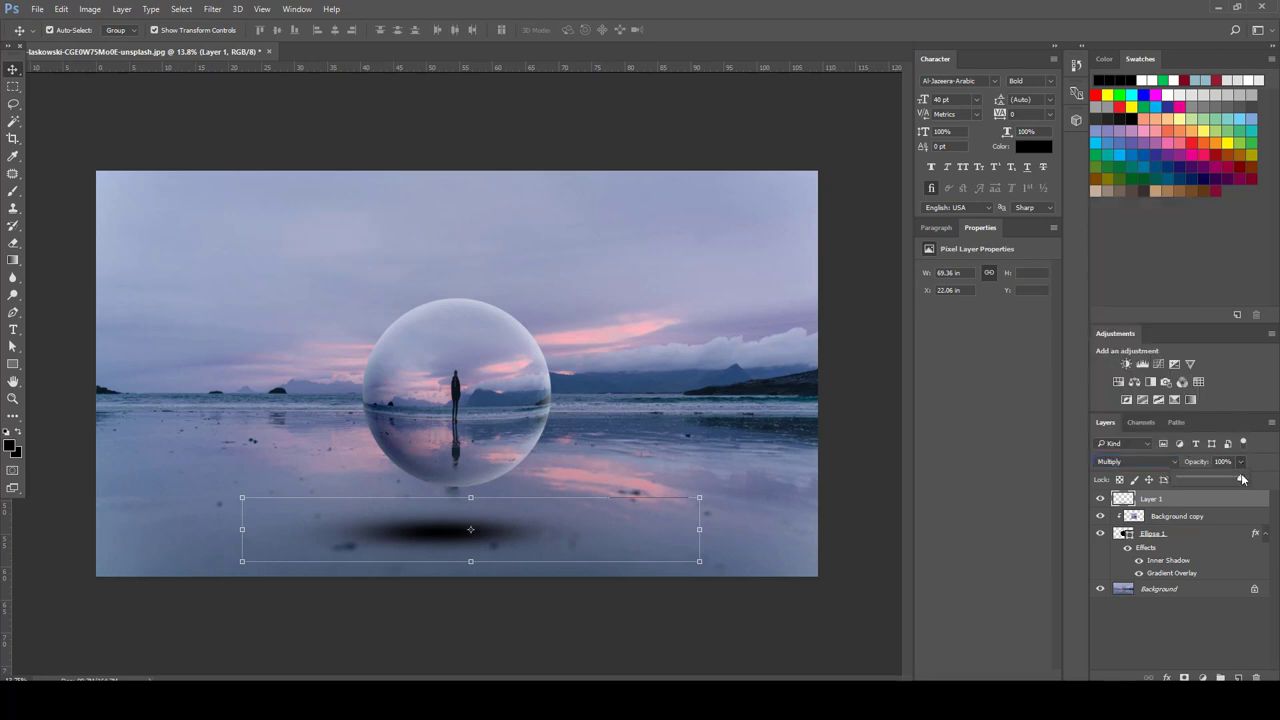
{"action": "left_click_drag", "start_coordinate": [1244, 480], "coordinate": [1215, 481]}
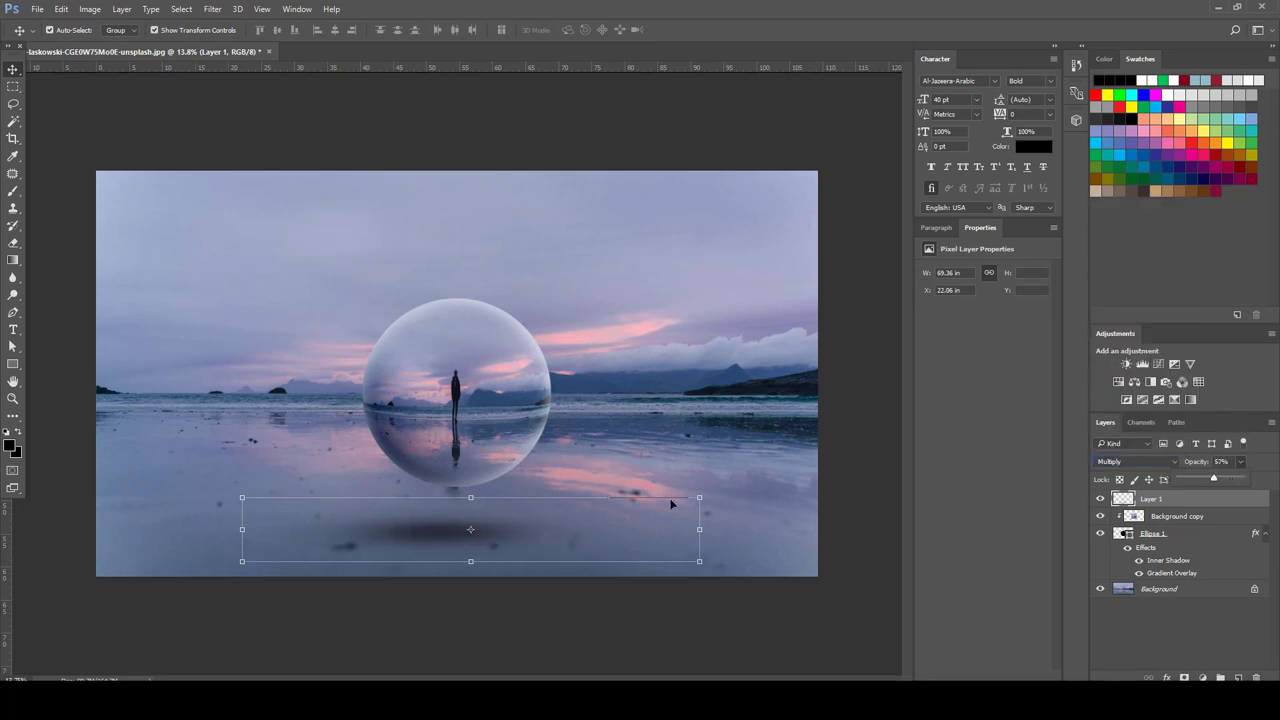
Step: Center the shadow beneath the ball slightly closer to it, and flatten it to about 75% of its height
{"action": "left_click_drag", "start_coordinate": [414, 537], "coordinate": [427, 533]}
{"action": "key", "text": "ctrl"}
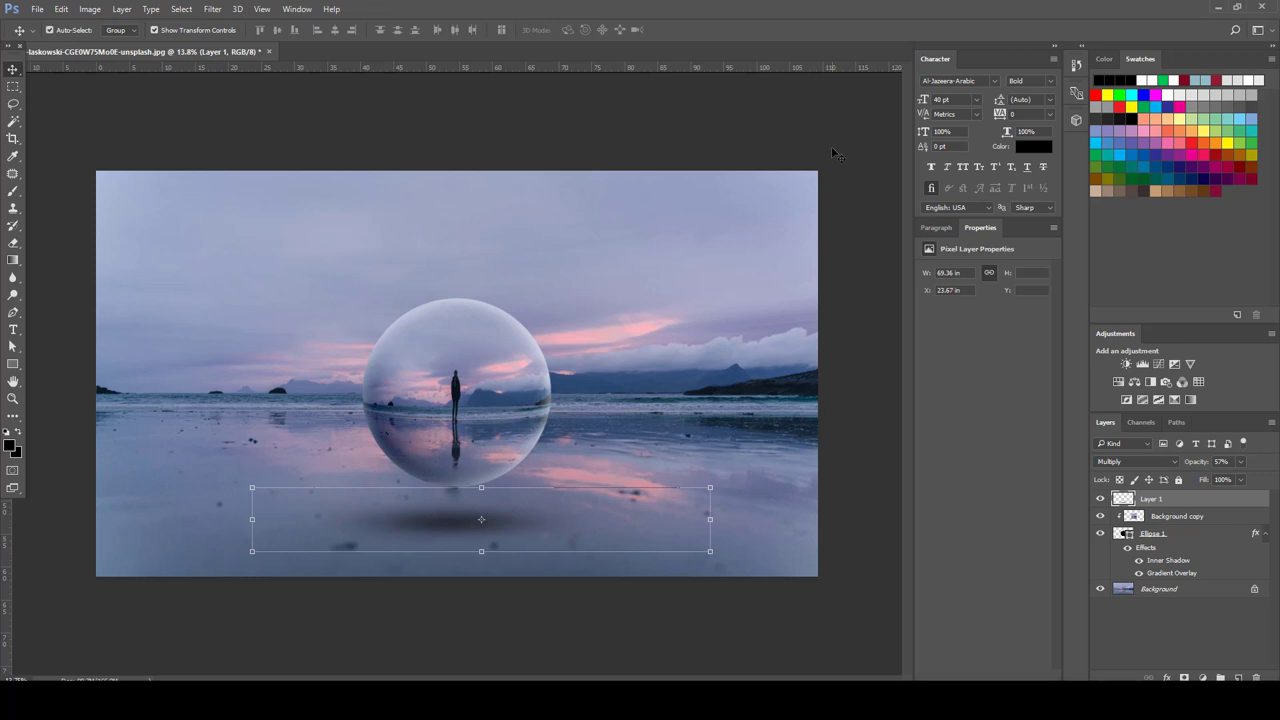
{"action": "left_click", "coordinate": [831, 146]}
{"action": "left_click", "coordinate": [1152, 499]}
{"action": "left_click_drag", "start_coordinate": [481, 488], "coordinate": [481, 497]}
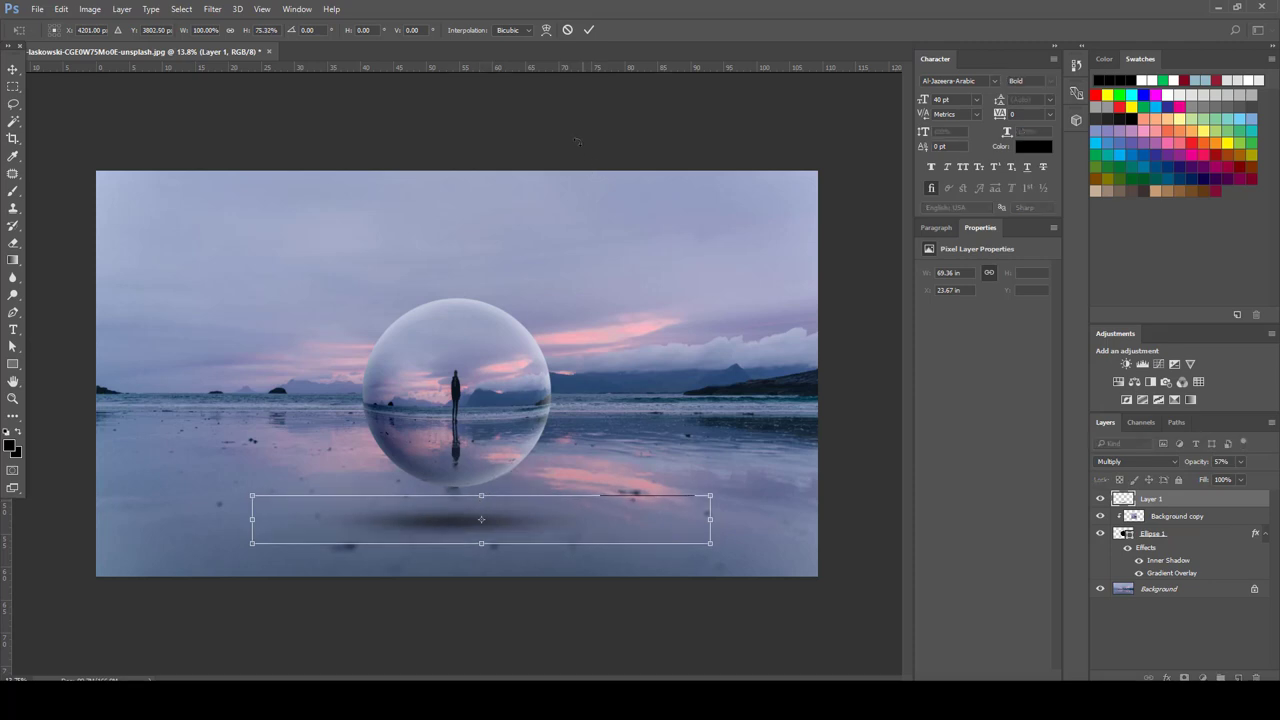
Step: Set the shadow layer's opacity to 40% and deselect the layer
{"action": "left_click", "coordinate": [1220, 461]}
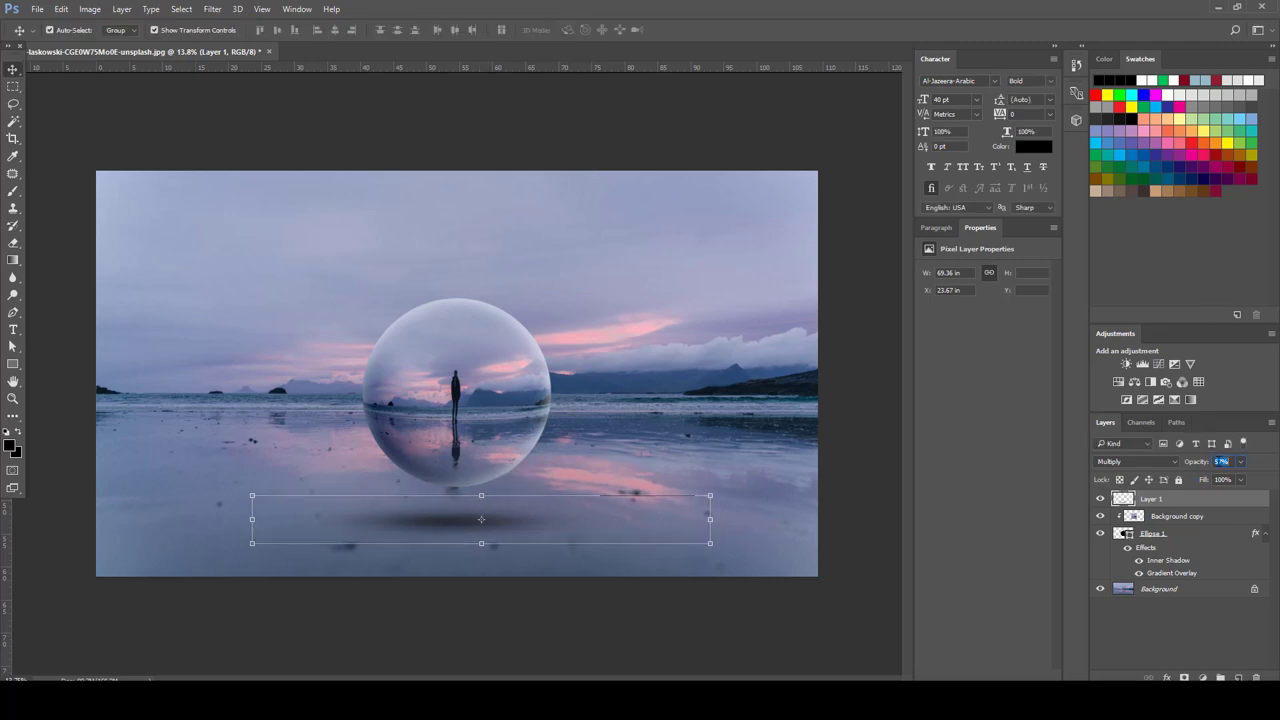
{"action": "type", "text": "40"}
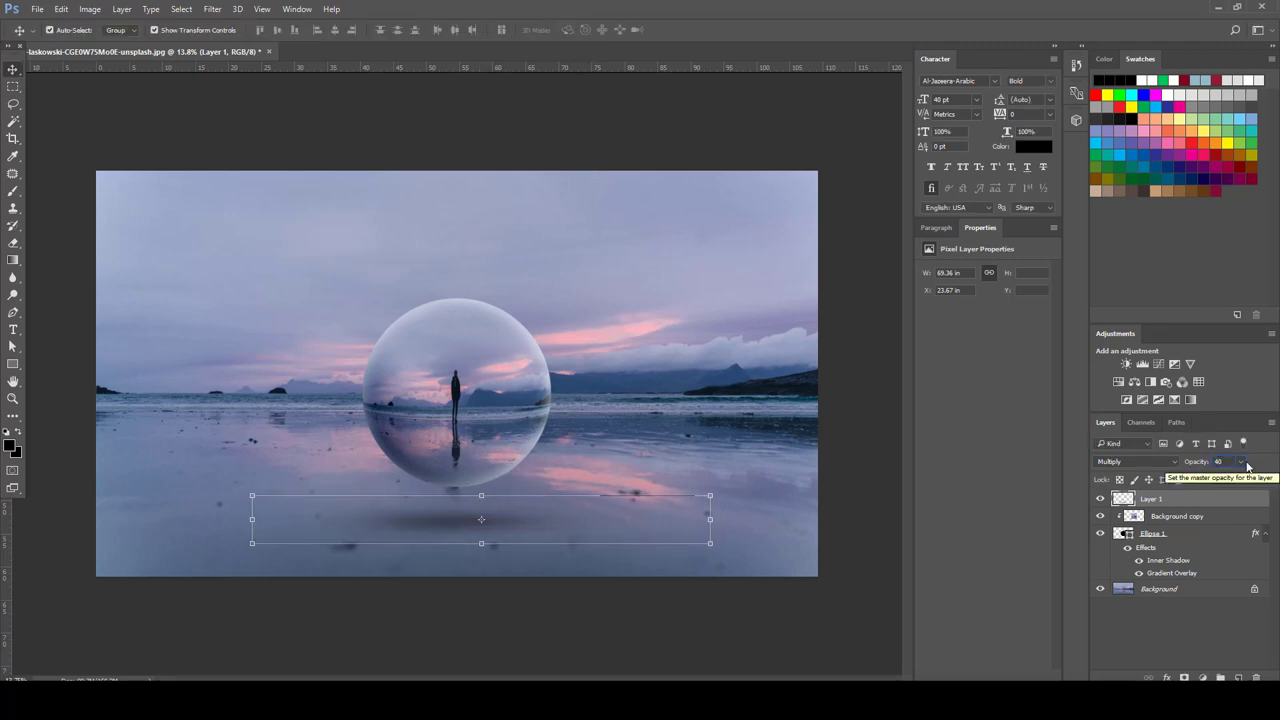
{"action": "left_click", "coordinate": [631, 106]}
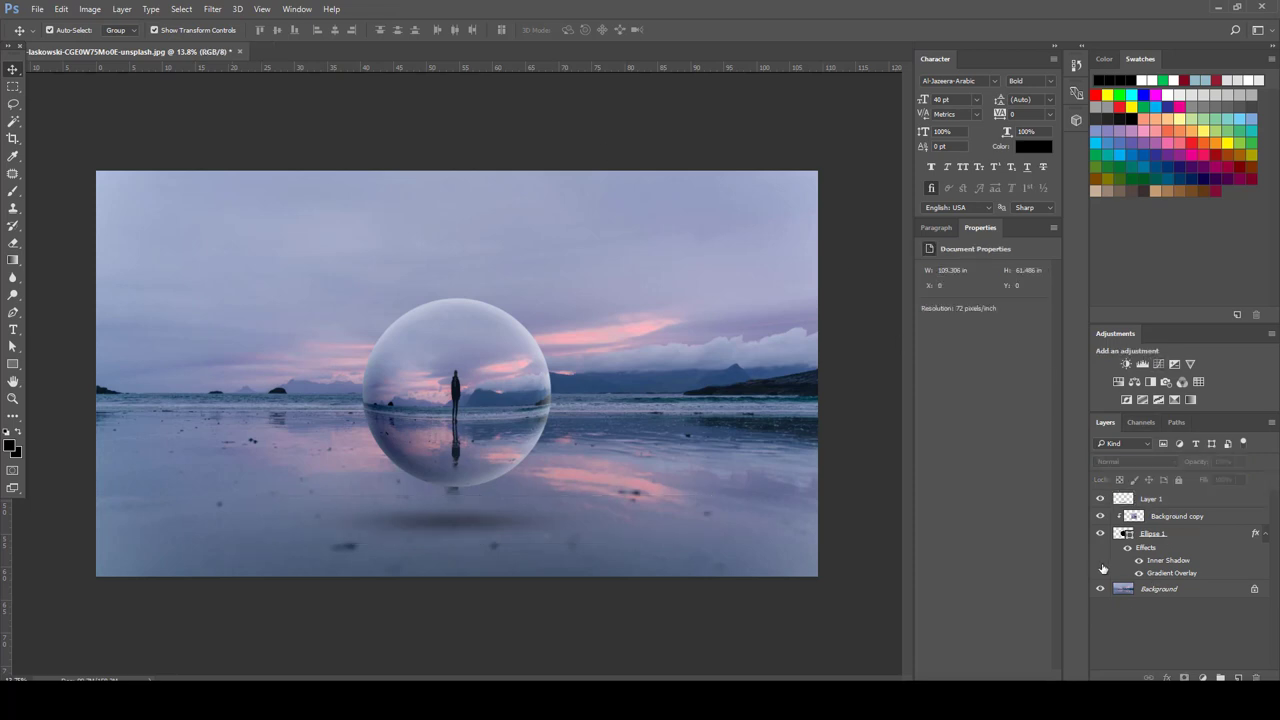
Step: Compare the original photo with the finished effect by hiding all layers except Background and showing them again
{"action": "left_click", "coordinate": [1101, 589], "text": "alt"}
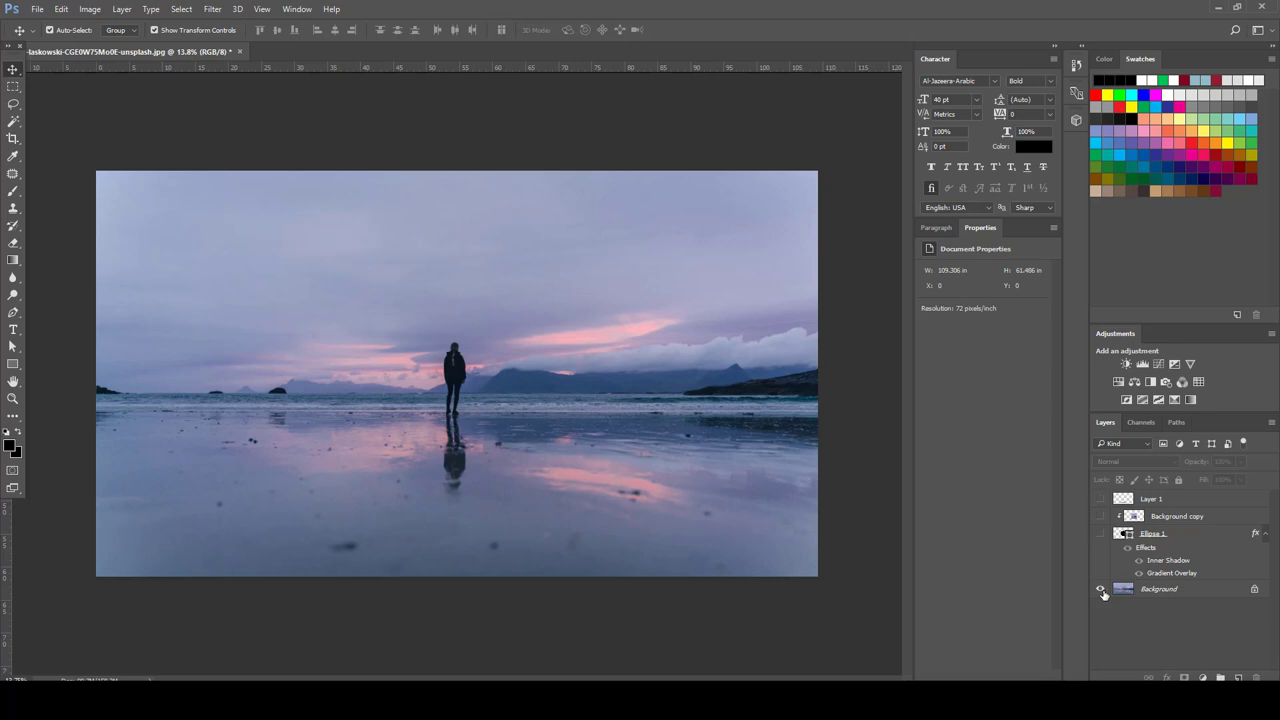
{"action": "left_click", "coordinate": [1101, 589], "text": "alt"}
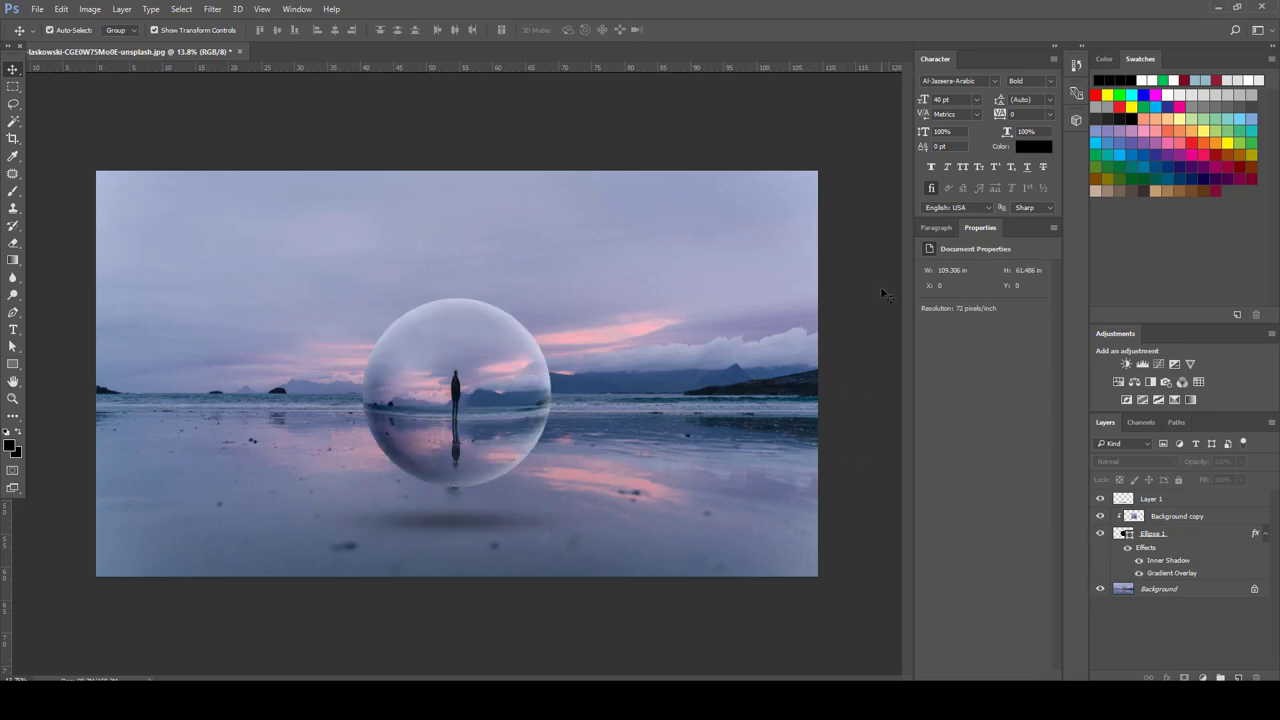